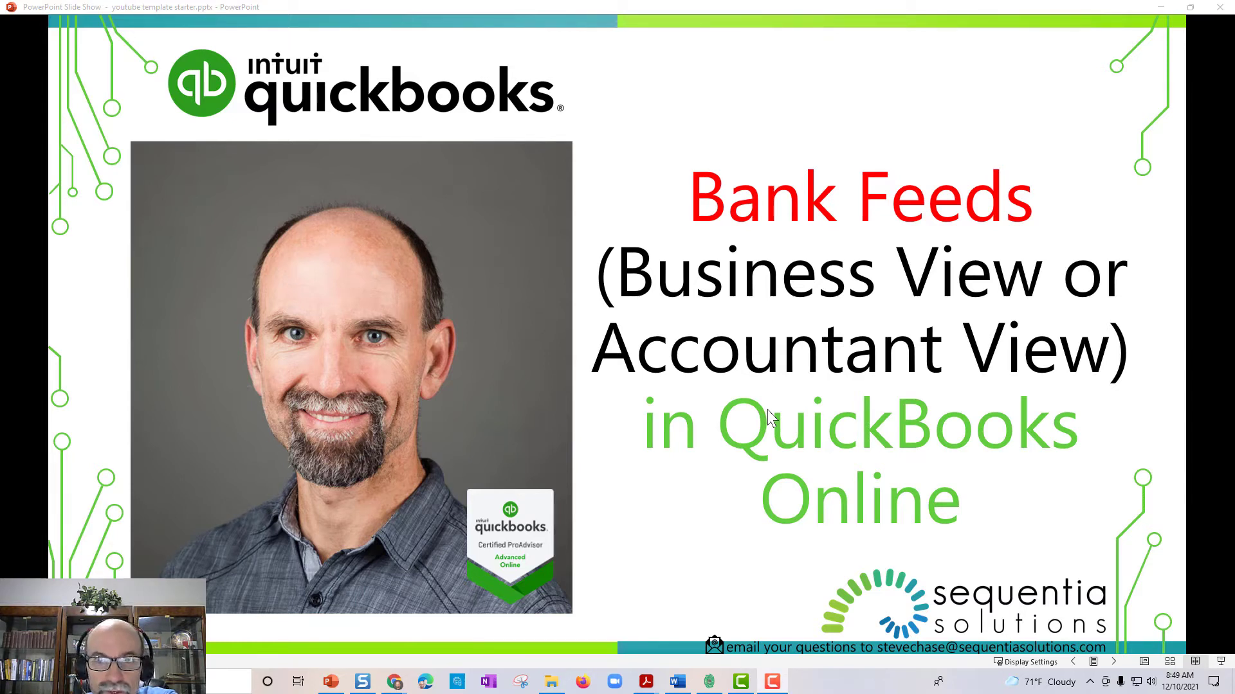
Advance the slide show from the title slide to the Business View (Transactions Tab) slide
click(739, 496)
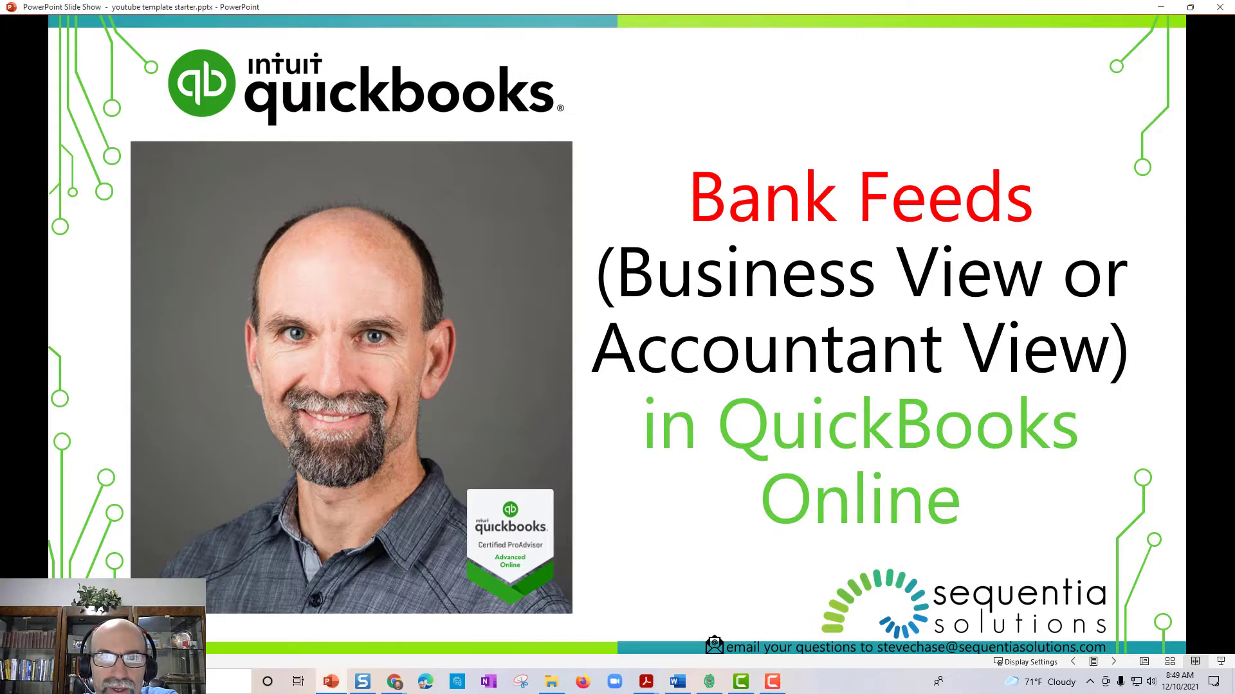
key(Right)
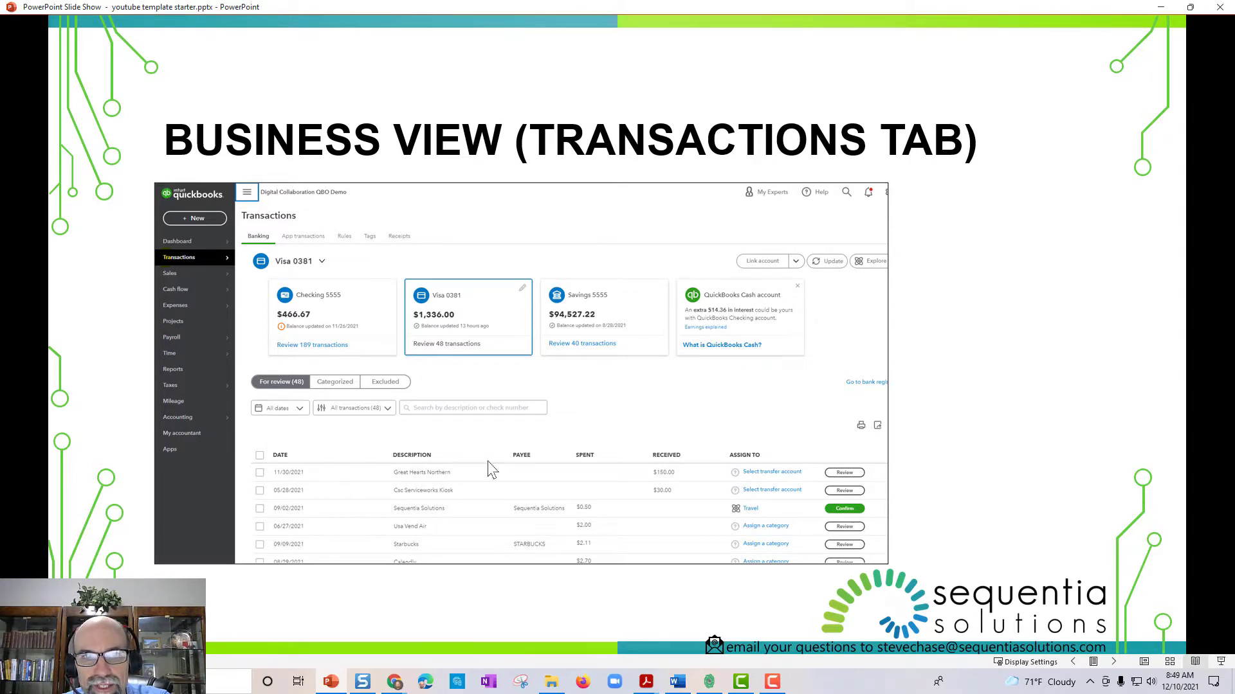
Move the slide show on to the Accountant View (Banking Tab) slide, then bring up the browser previews
click(599, 487)
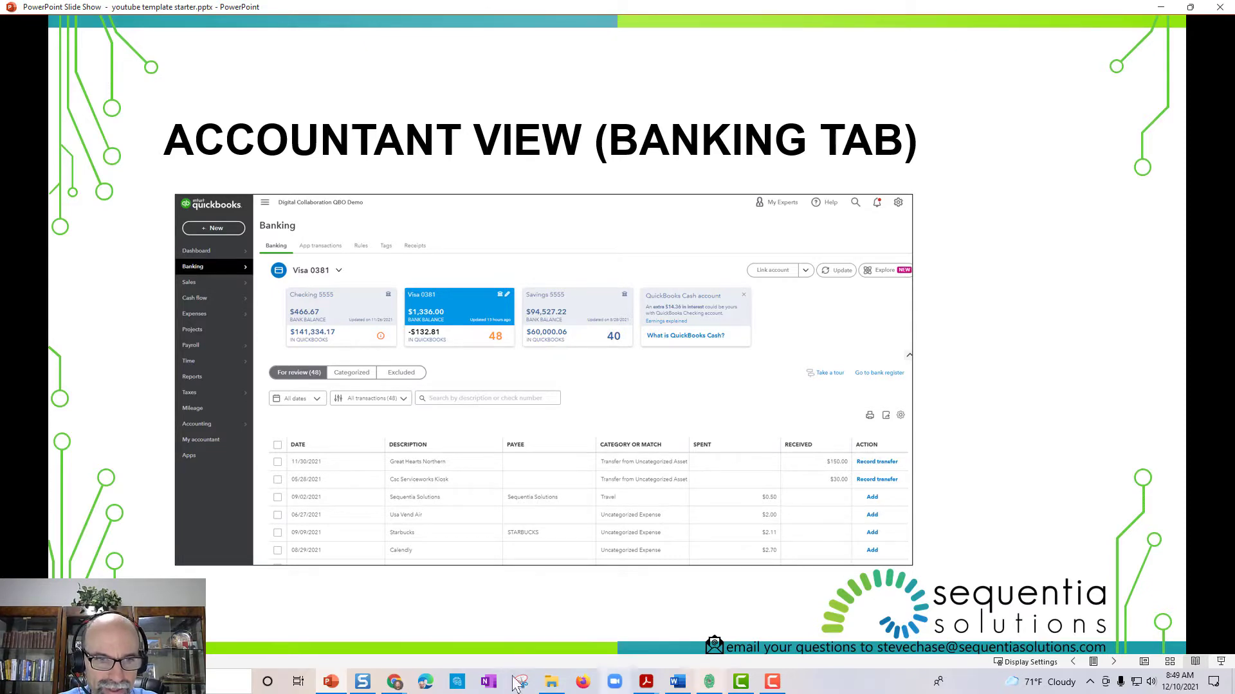
click(399, 688)
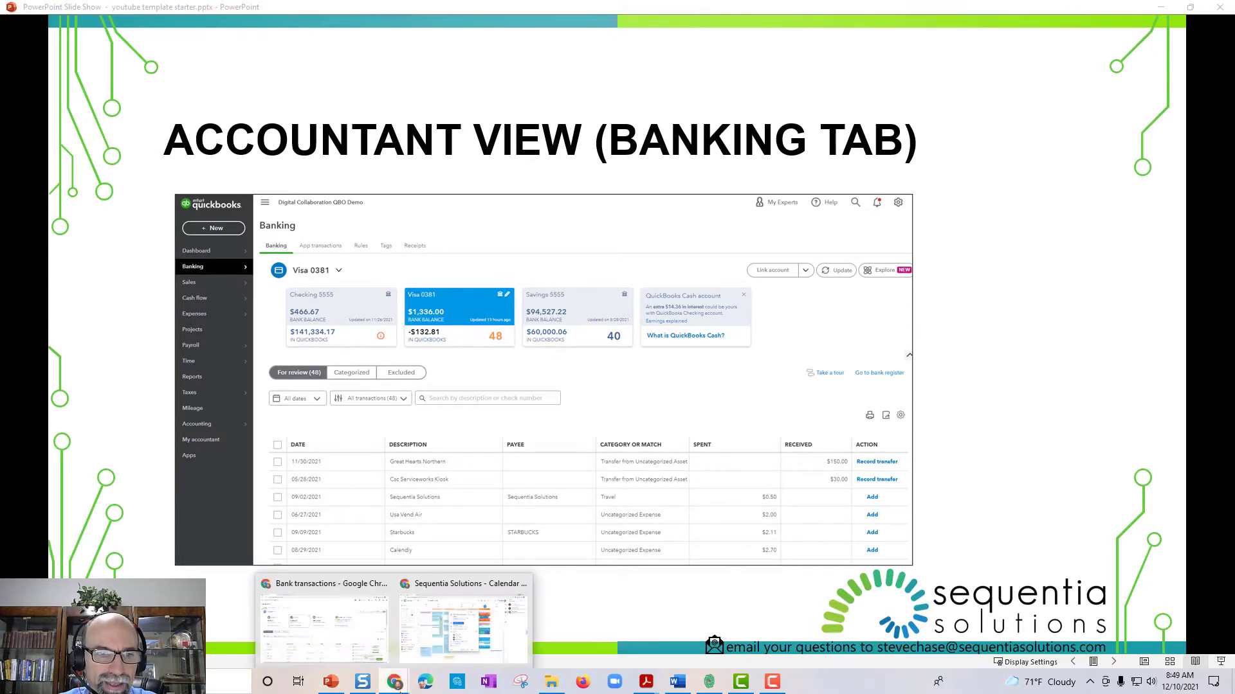
Show the Visa 0381 bank transactions with the sidebar expanded and the bank-issue notice dismissed, reviewing all 48
click(347, 626)
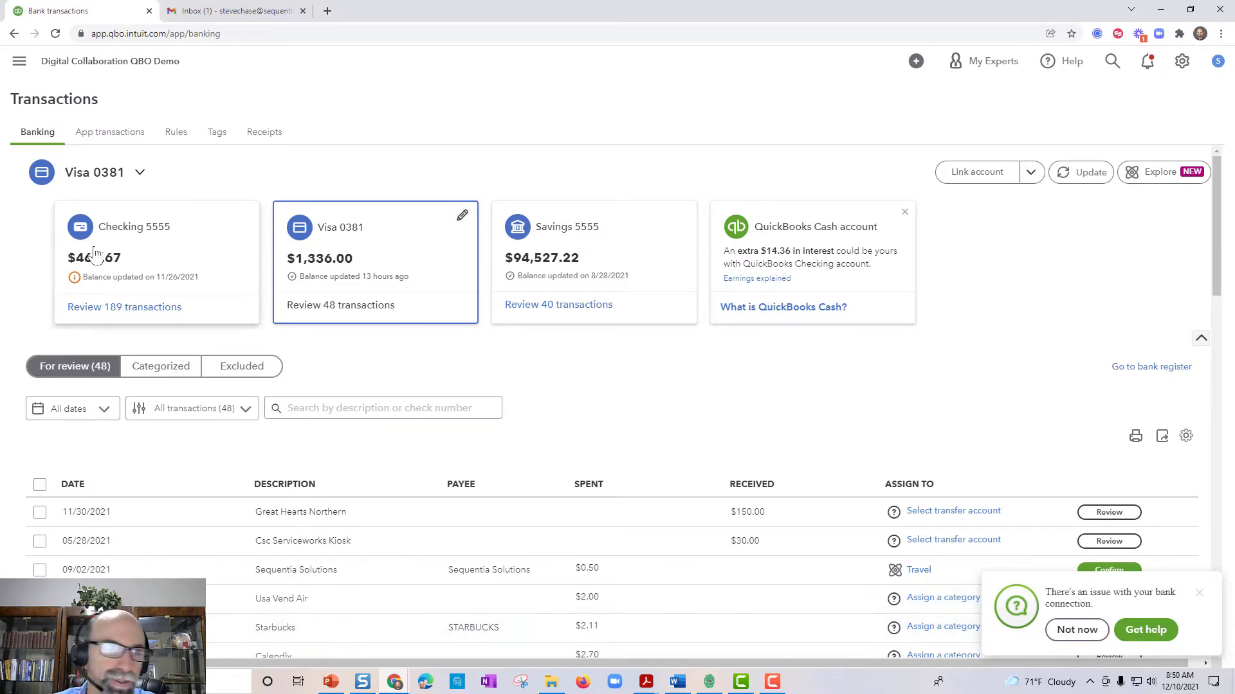
click(19, 61)
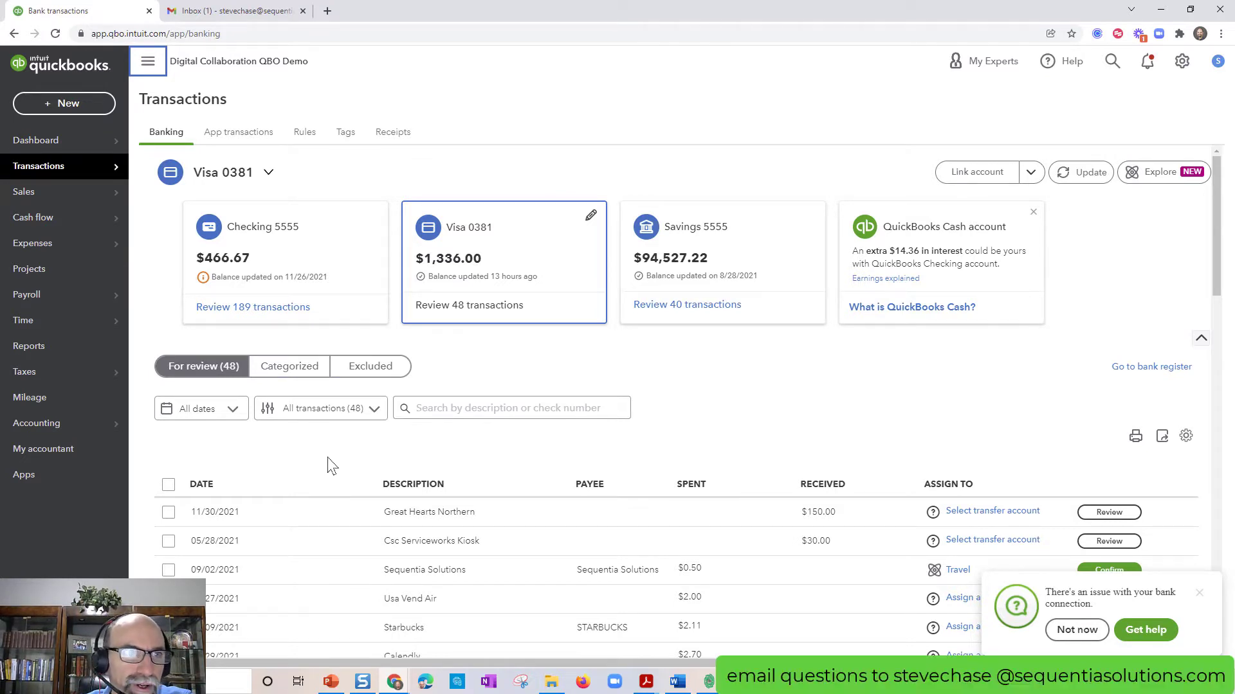
mouse_move(65, 176)
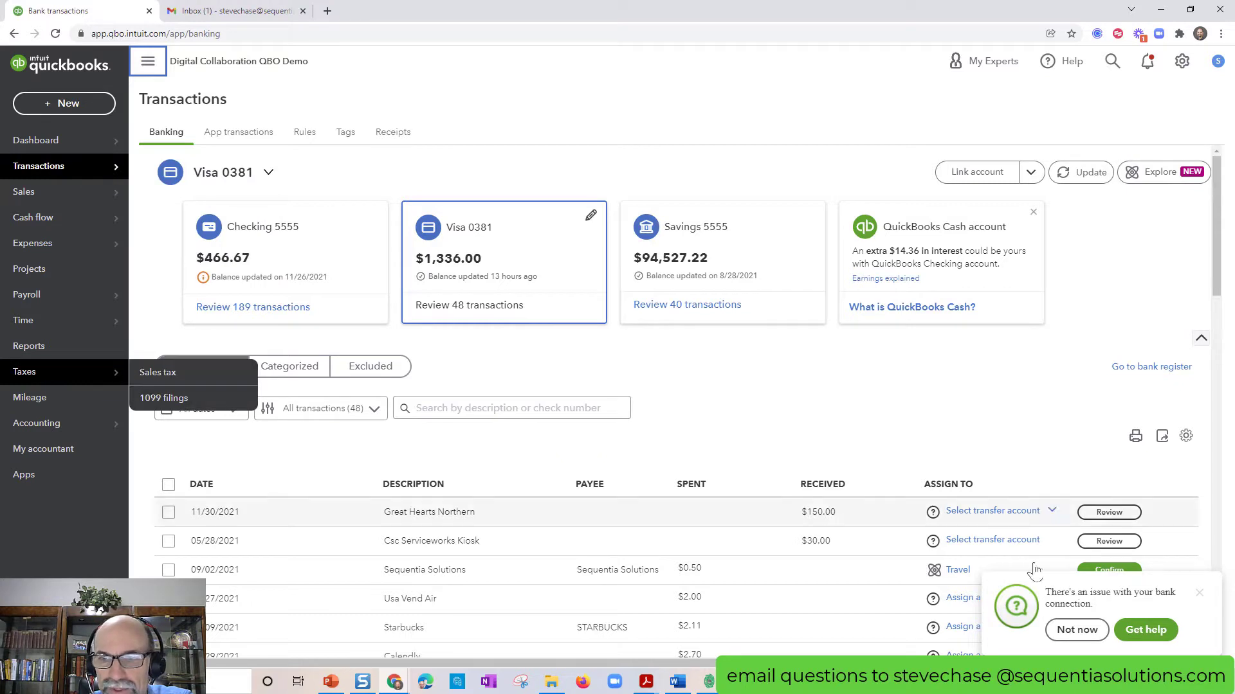
click(1198, 596)
scroll(1029, 498, down, 4)
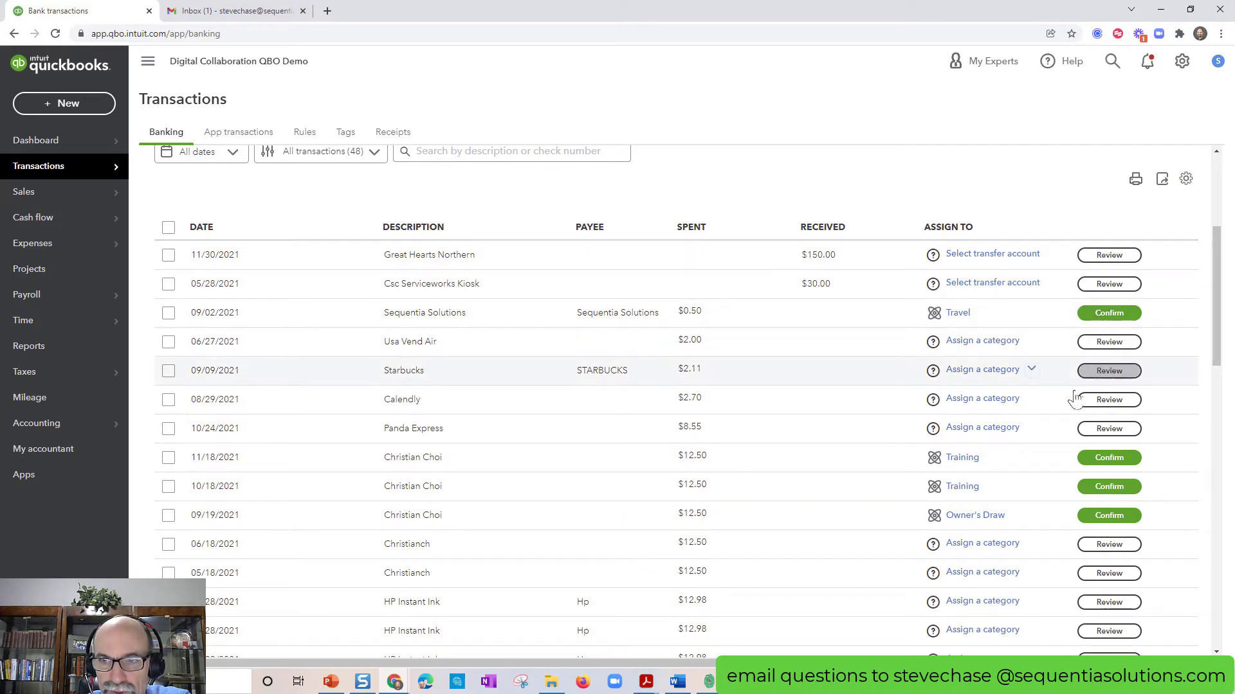
scroll(1021, 500, down, 2)
scroll(1021, 500, down, 8)
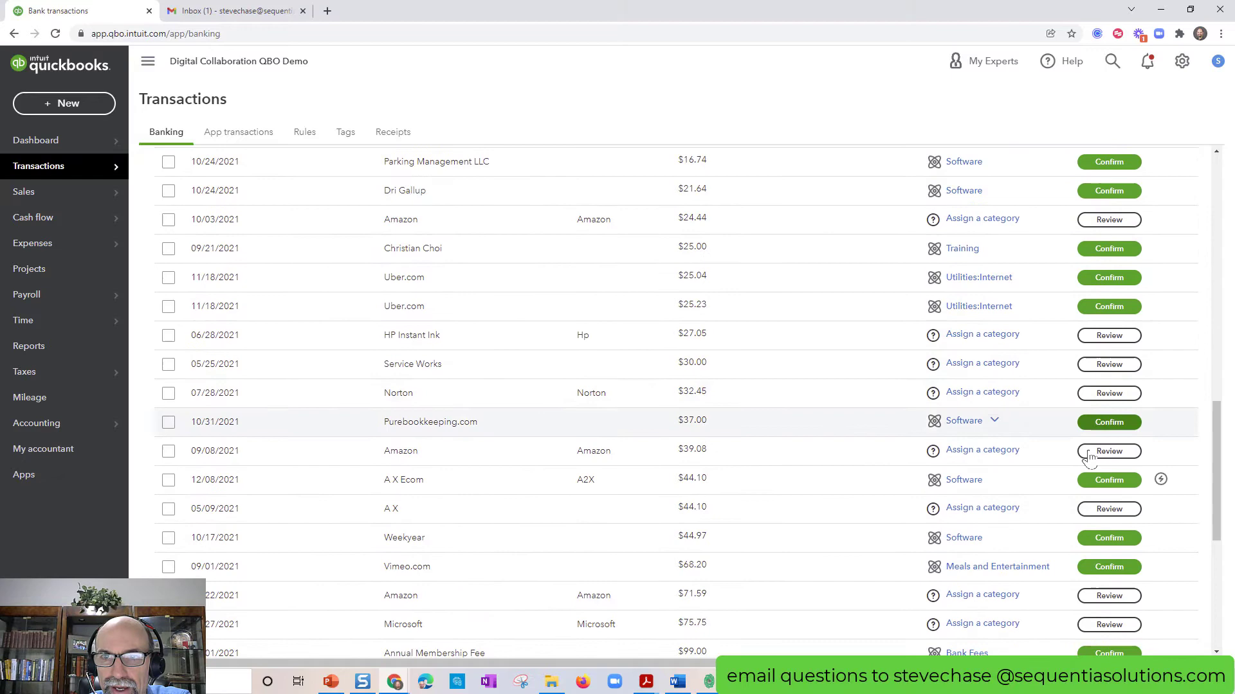
scroll(1020, 499, down, 6)
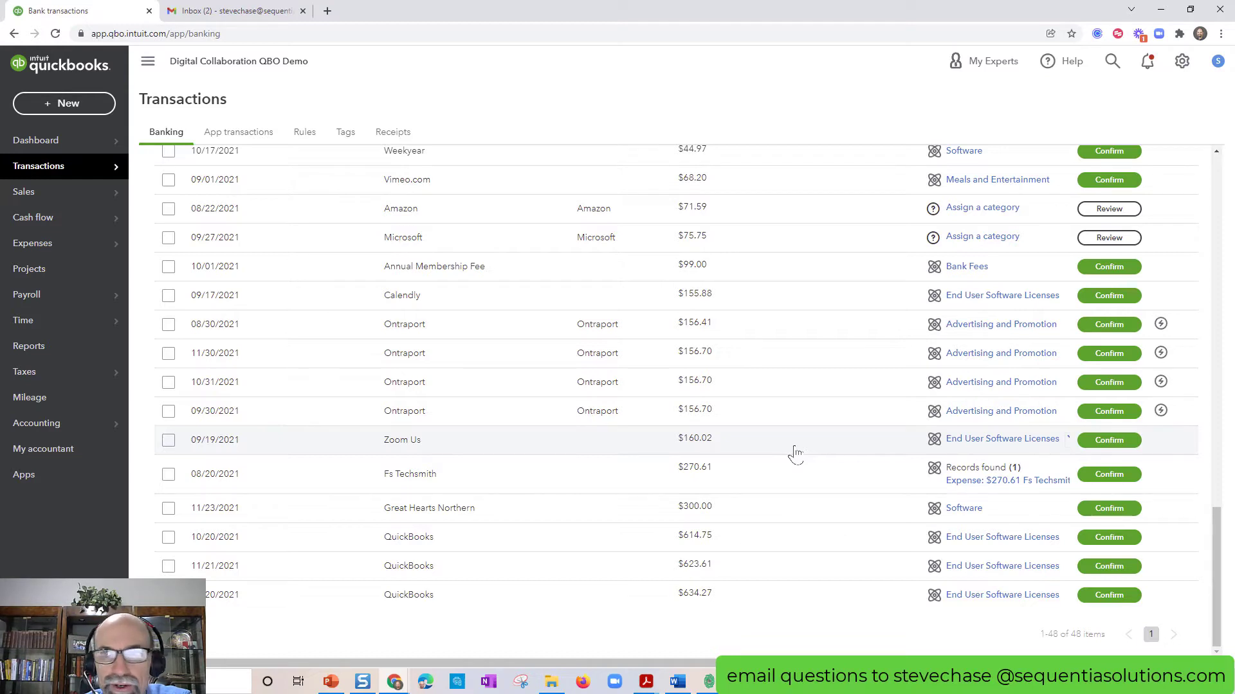
scroll(796, 454, up, 2)
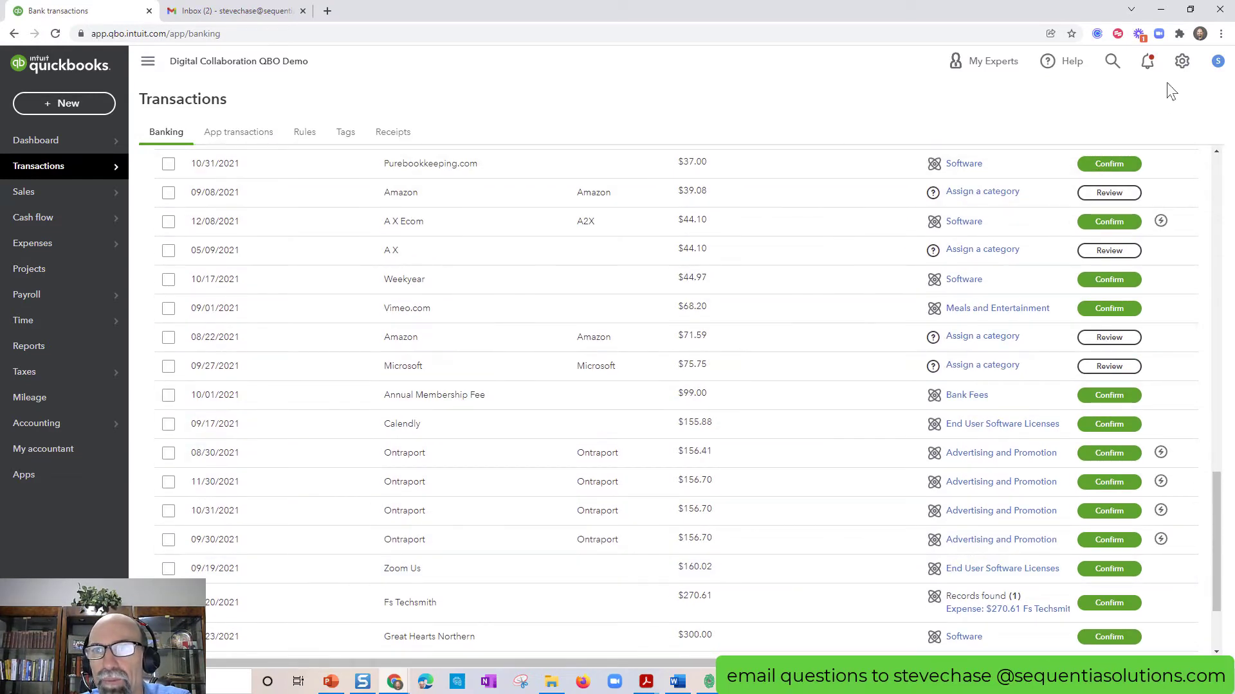
Switch QuickBooks from Business view to Accountant view through the gear settings menu
click(1181, 63)
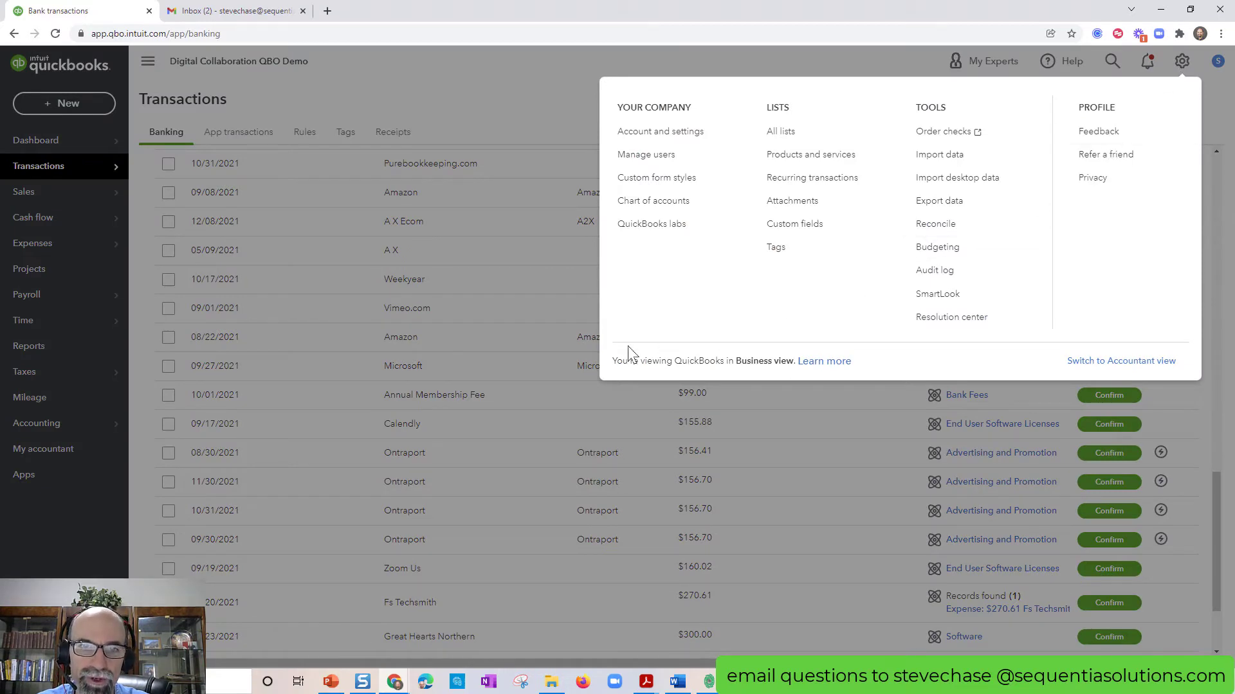
drag(616, 360, 792, 361)
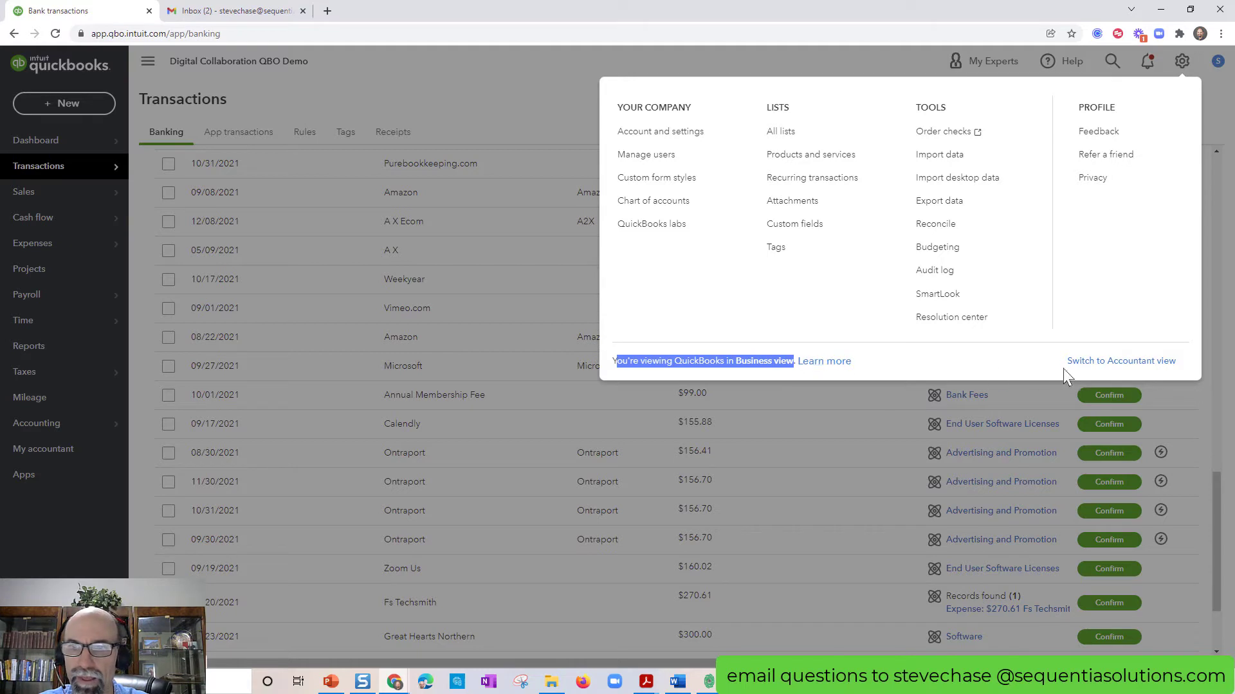
click(1096, 362)
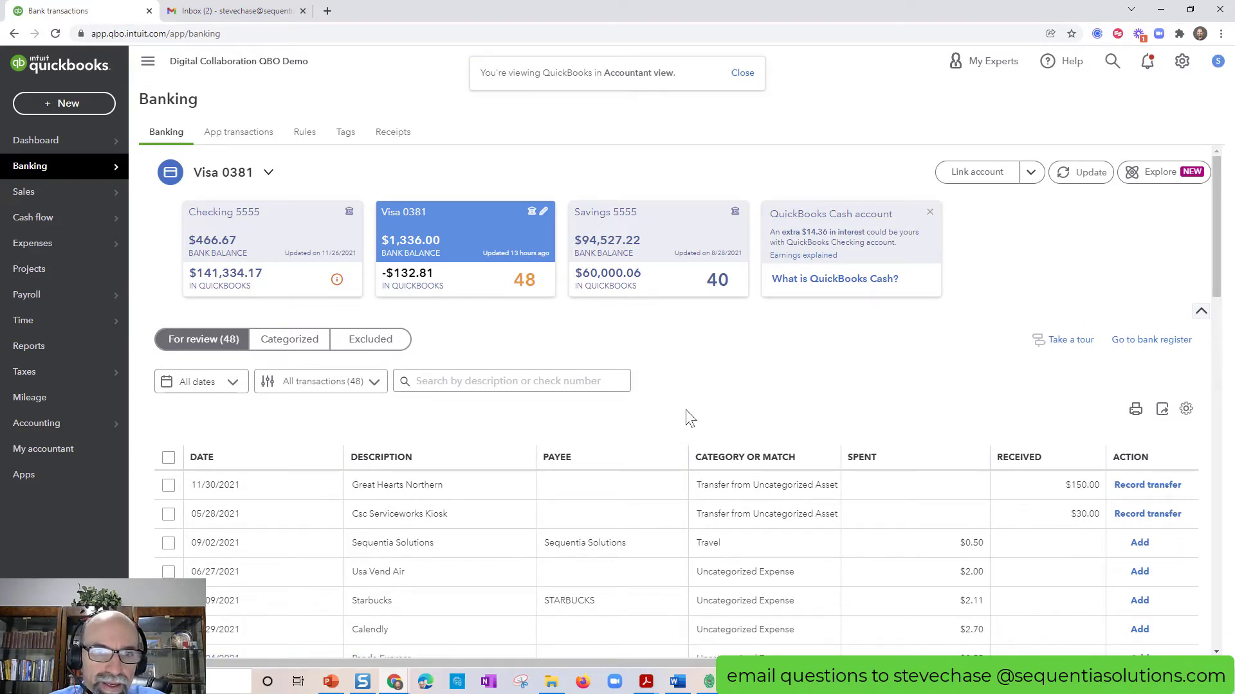
scroll(686, 414, down, 2)
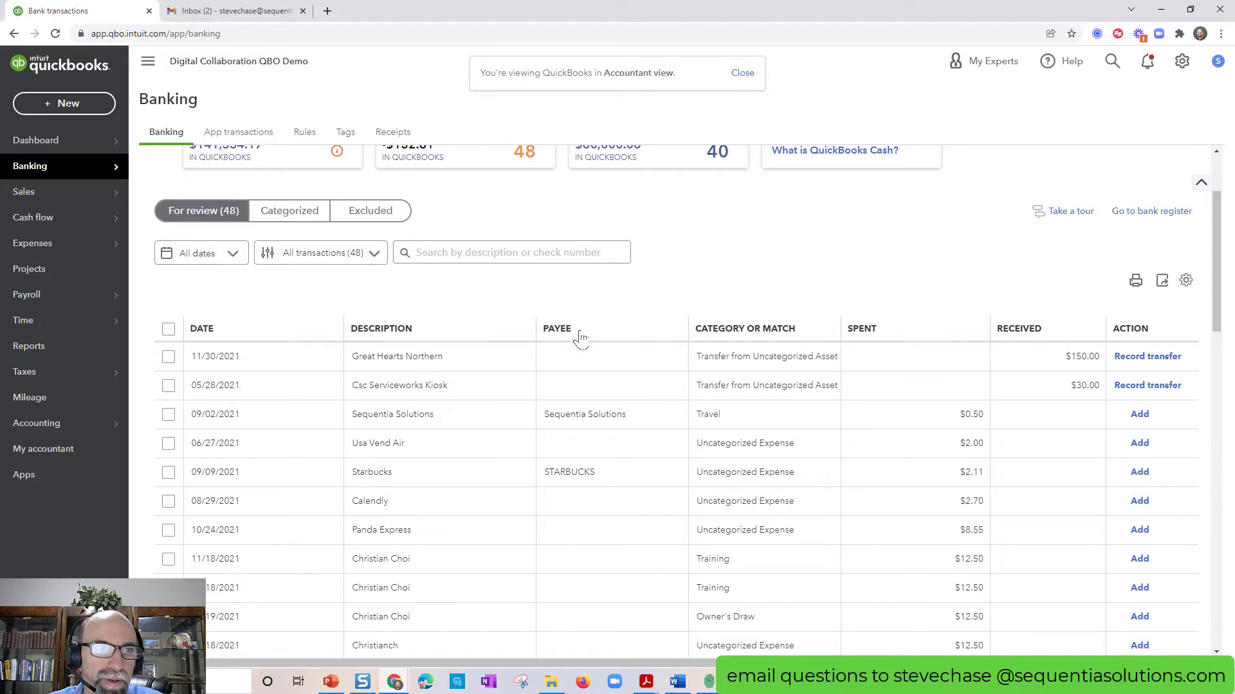
scroll(585, 367, down, 8)
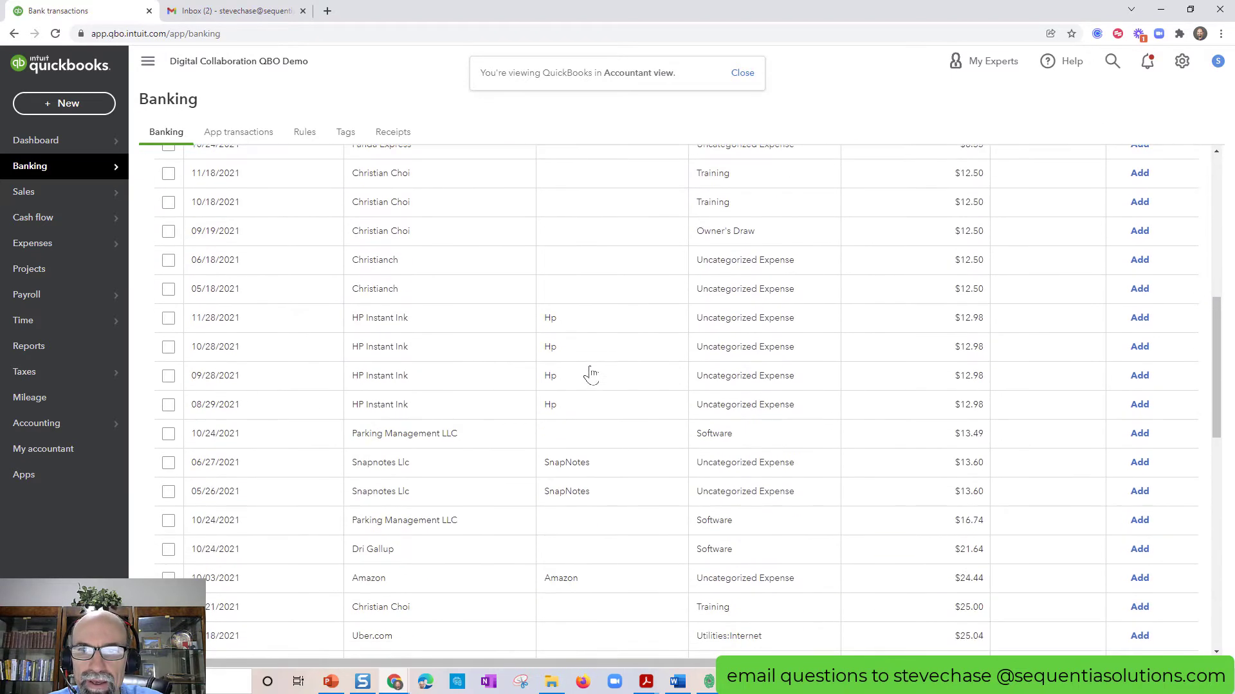
scroll(591, 373, down, 2)
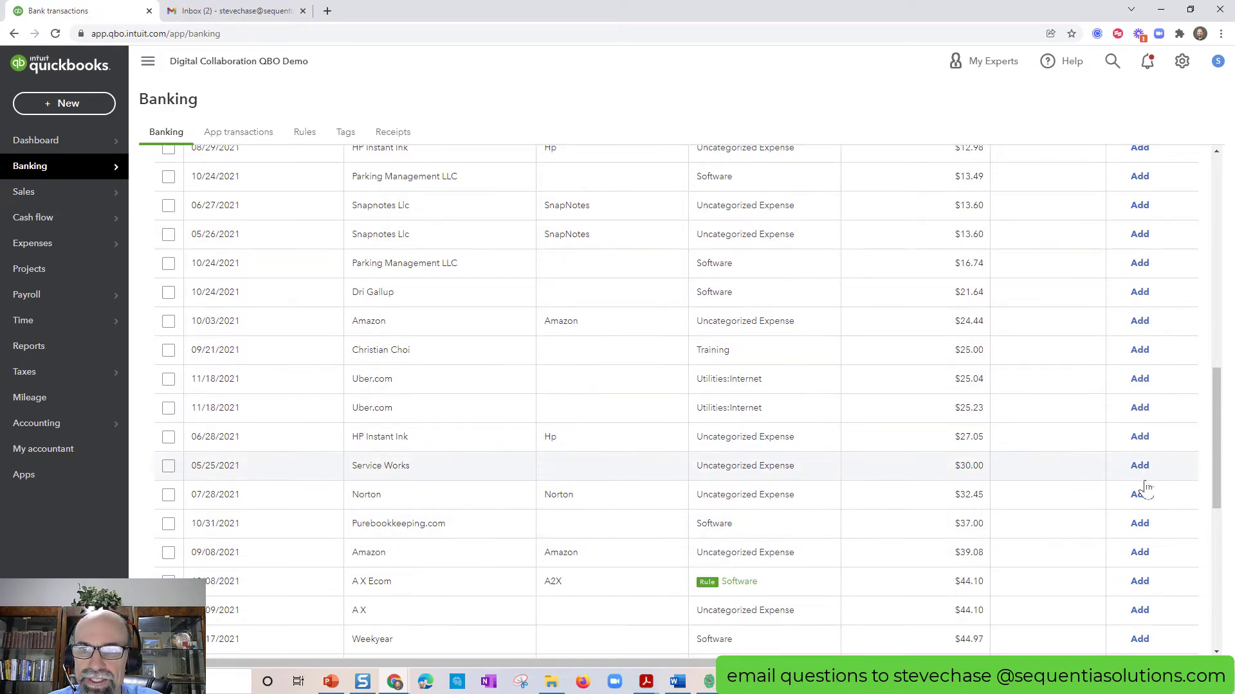
scroll(1139, 514, down, 6)
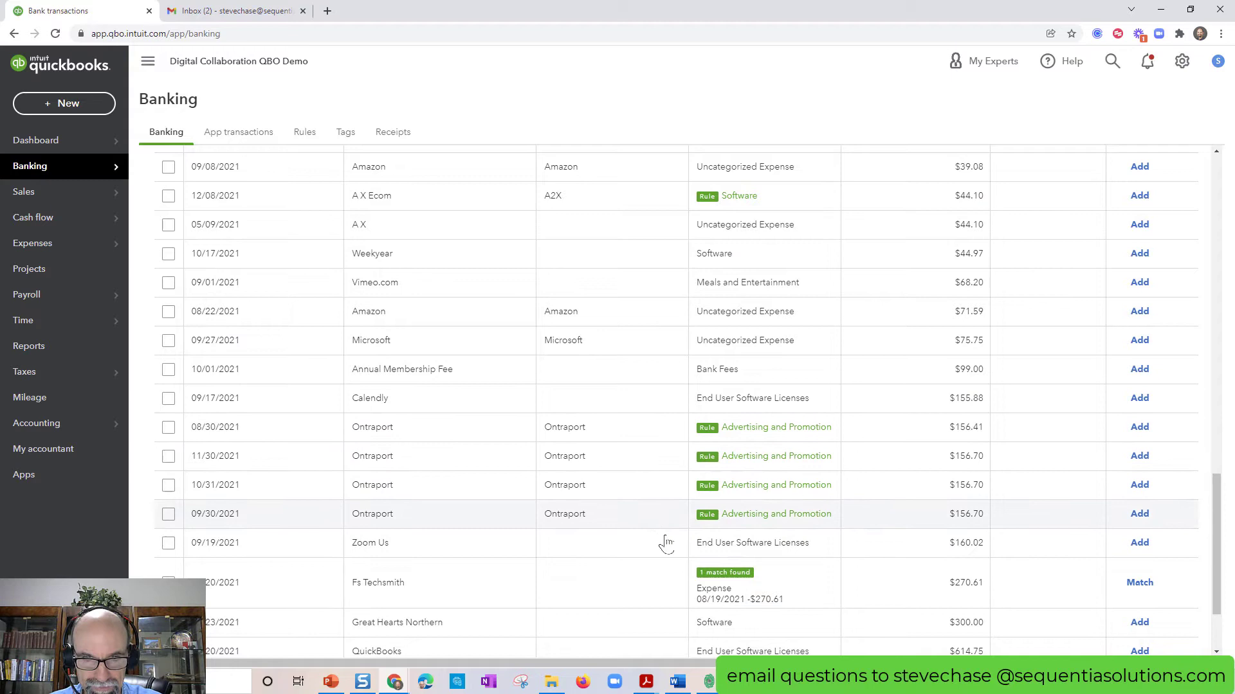
scroll(666, 545, down, 2)
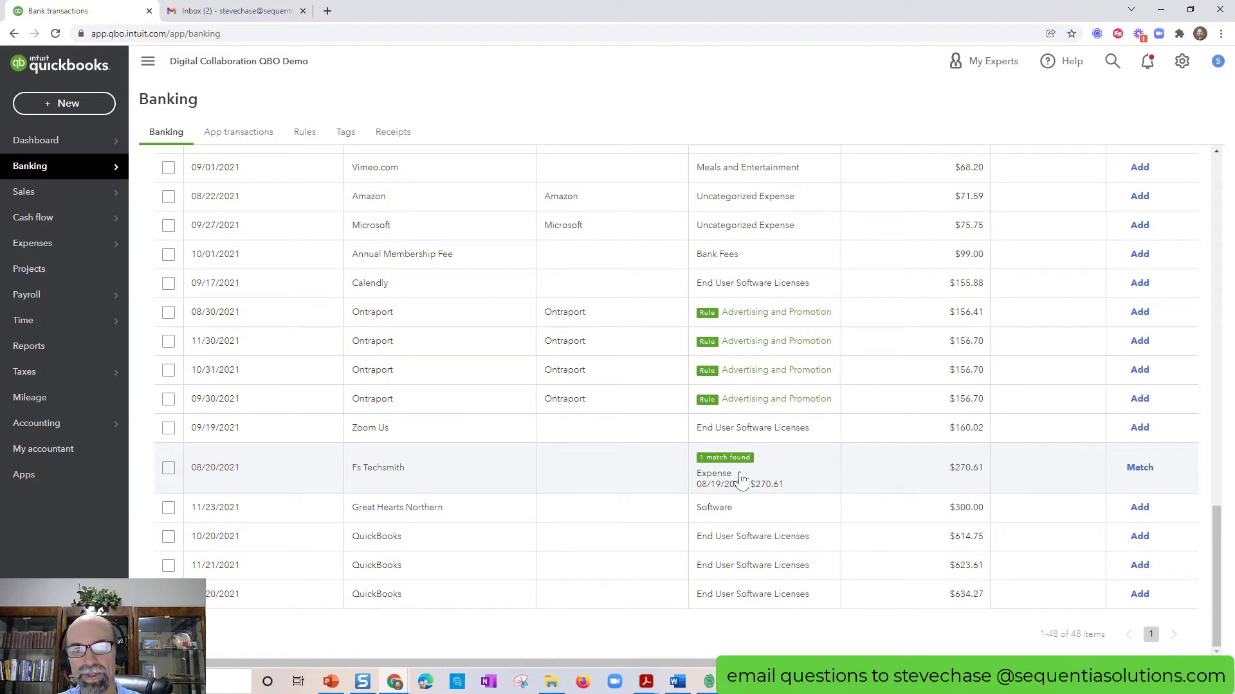
Check the Fs Techsmith $270.61 item's matching 08/19 expense and its receipt PDF
click(741, 479)
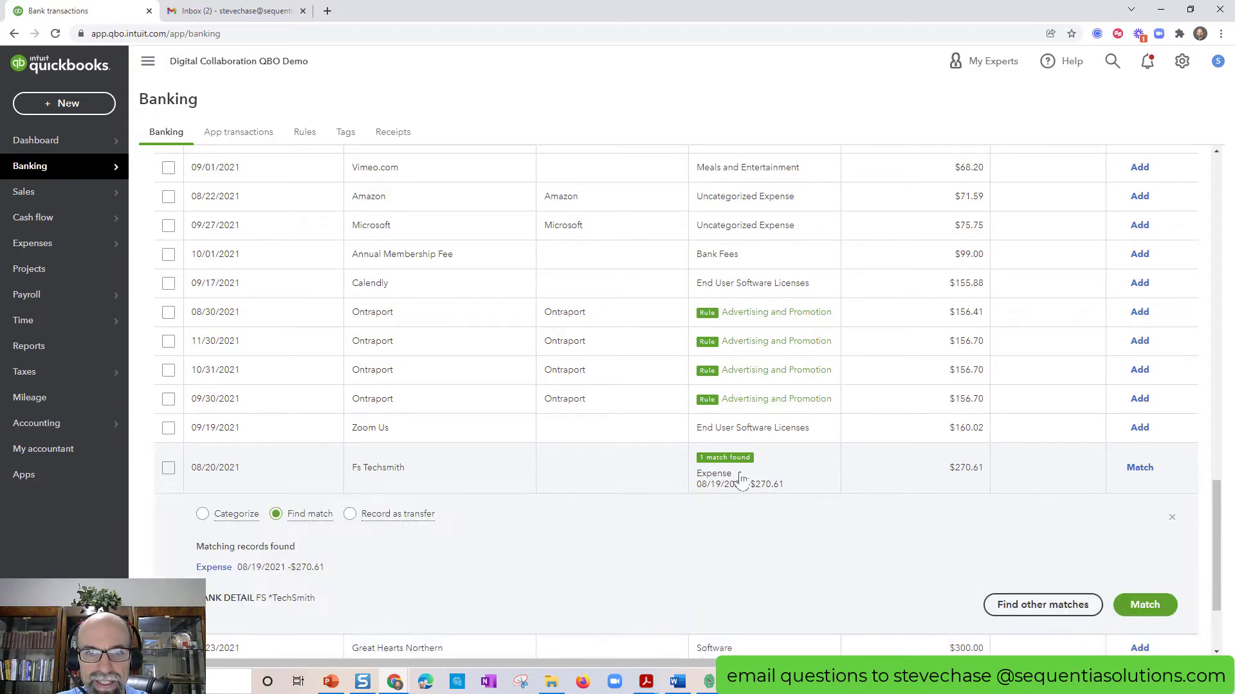
click(209, 571)
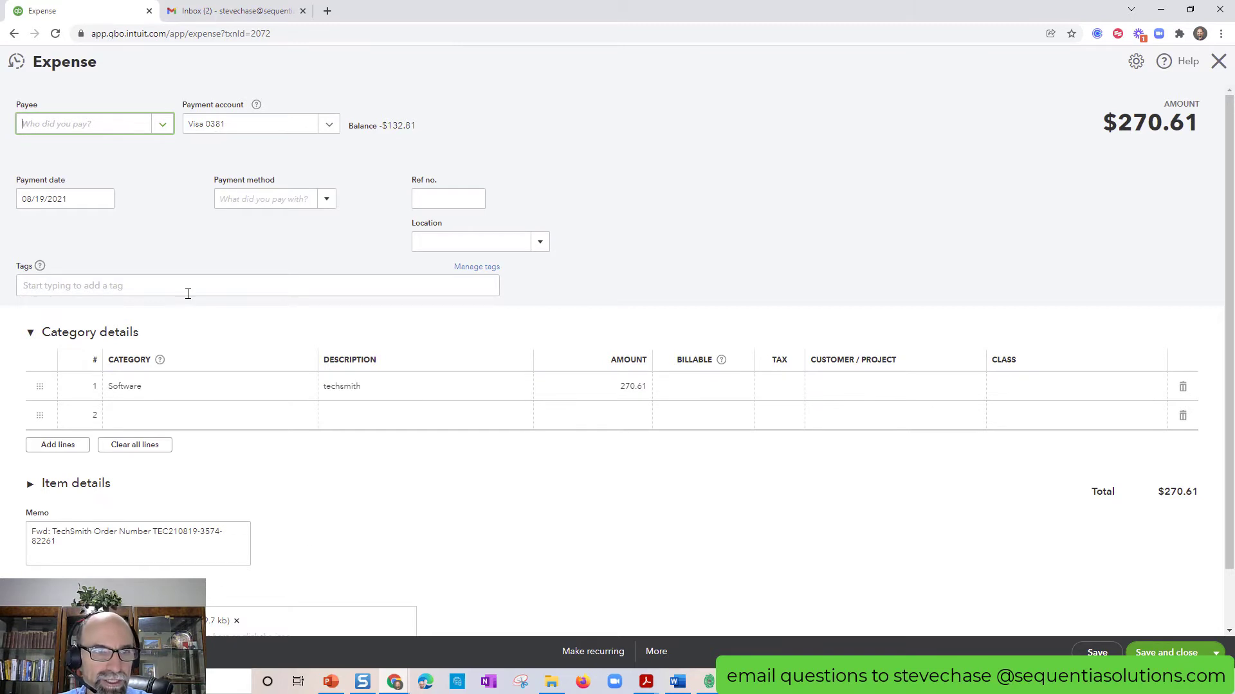
scroll(410, 534, down, 1)
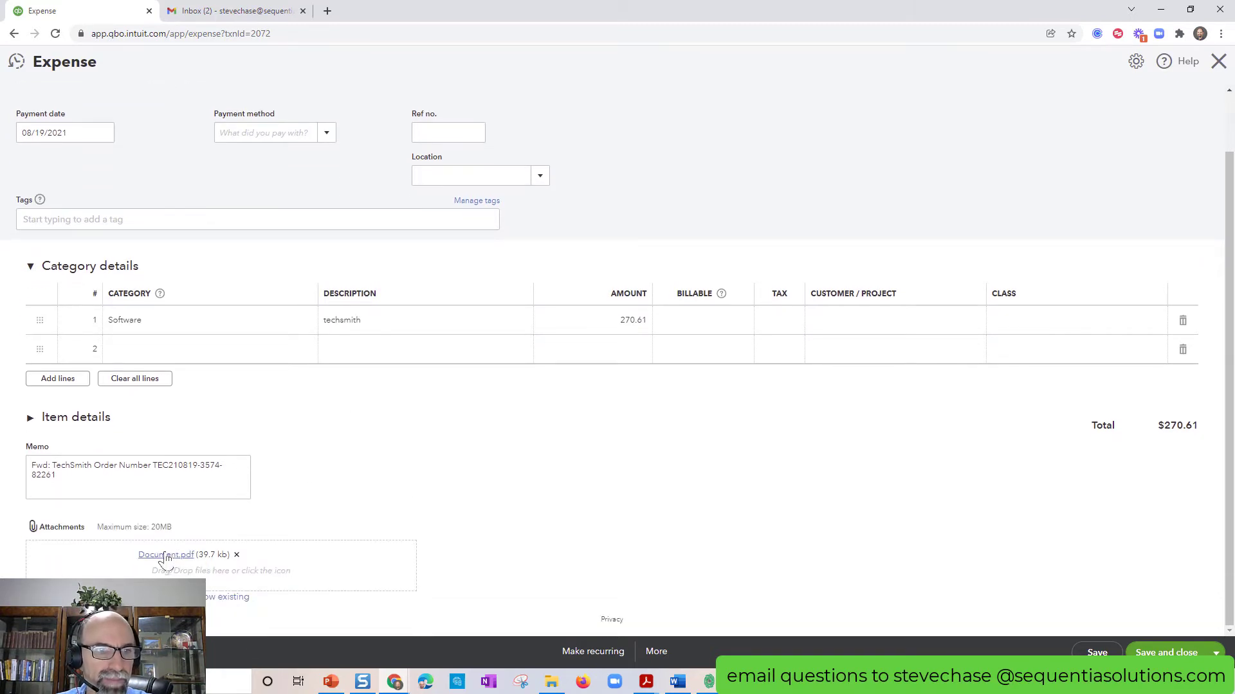
click(195, 557)
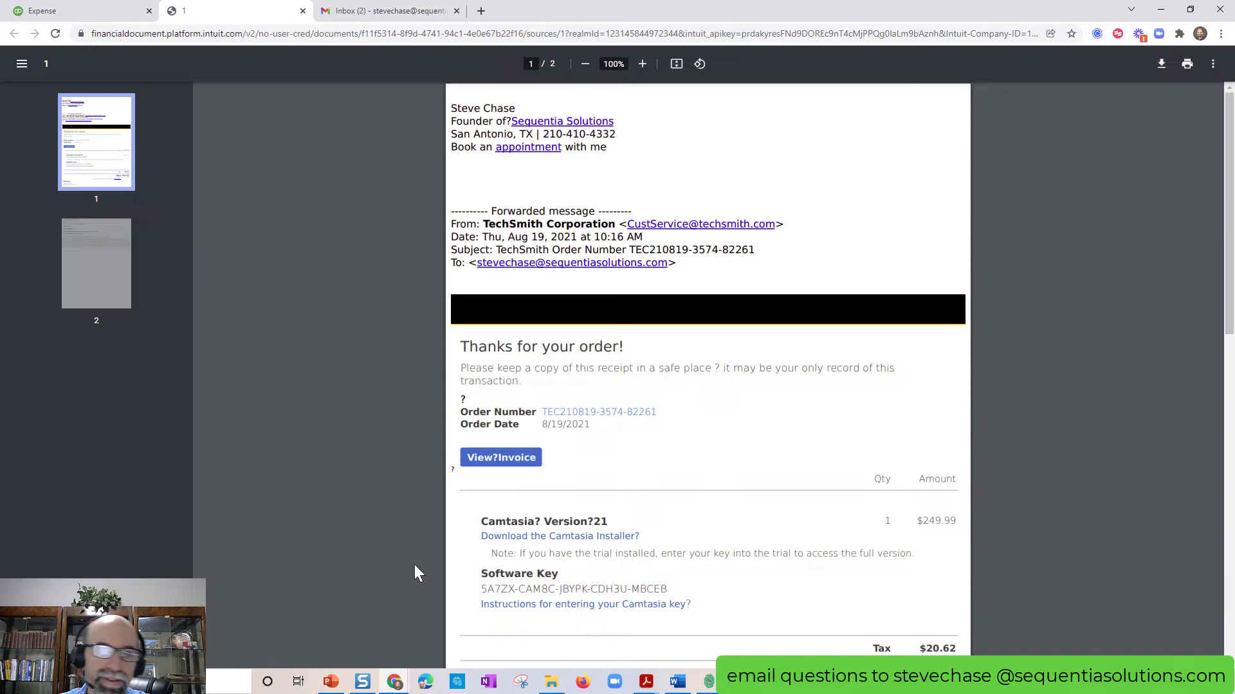
click(77, 11)
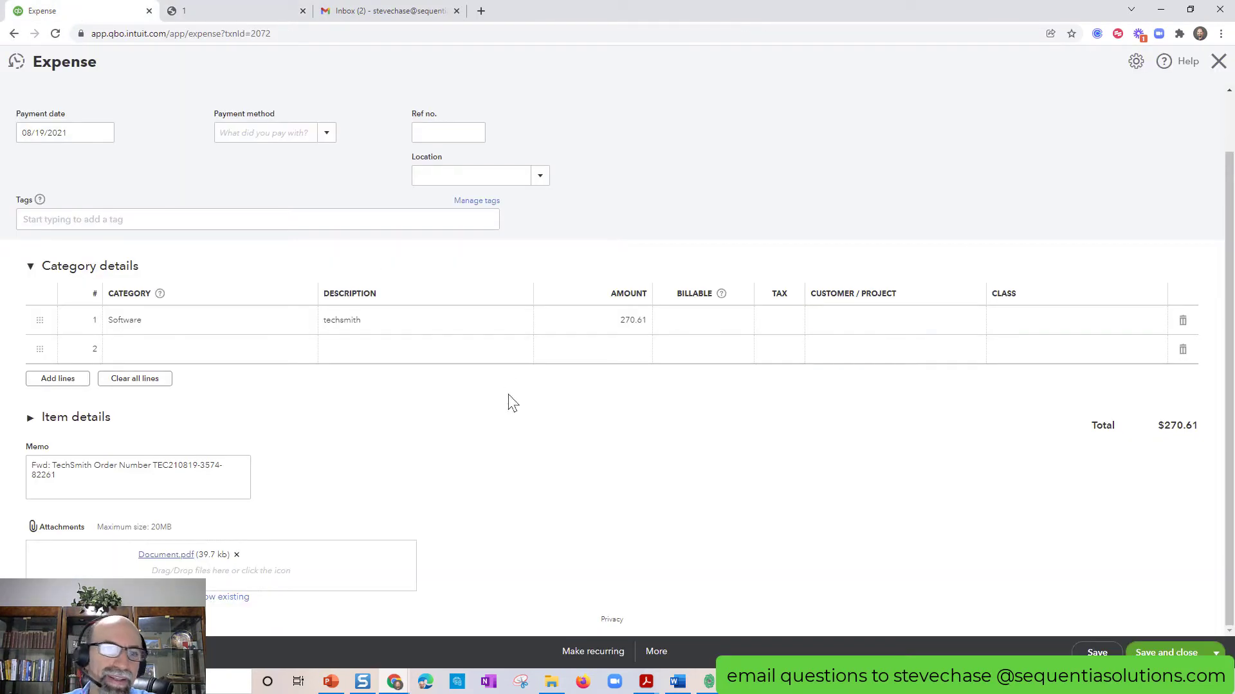
scroll(516, 523, up, 1)
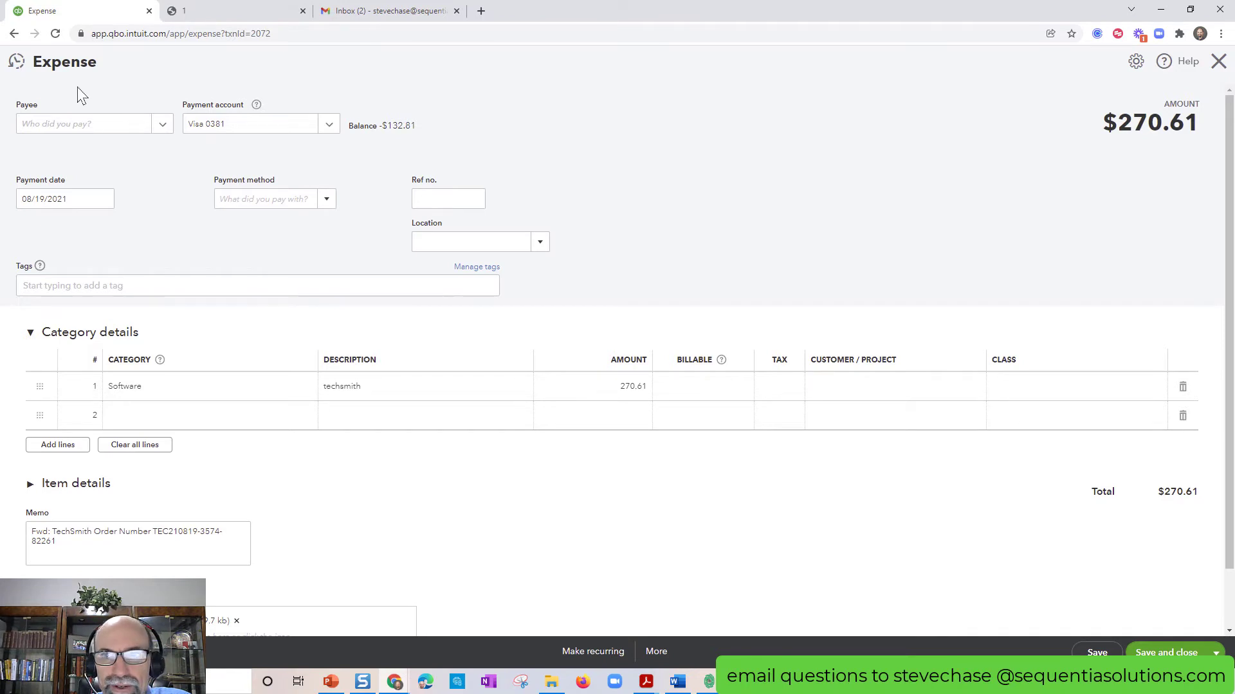
click(1217, 62)
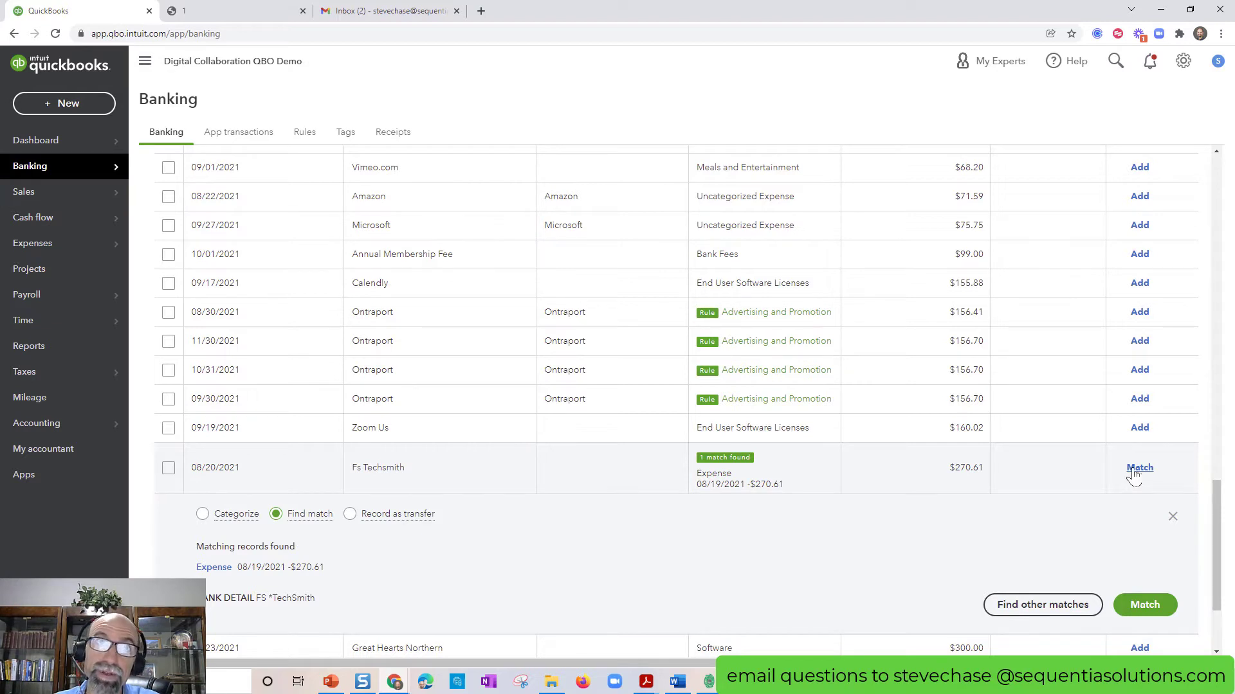
Match the Fs Techsmith transaction and add the 08/30 and 11/30 Ontraport charges
click(1137, 468)
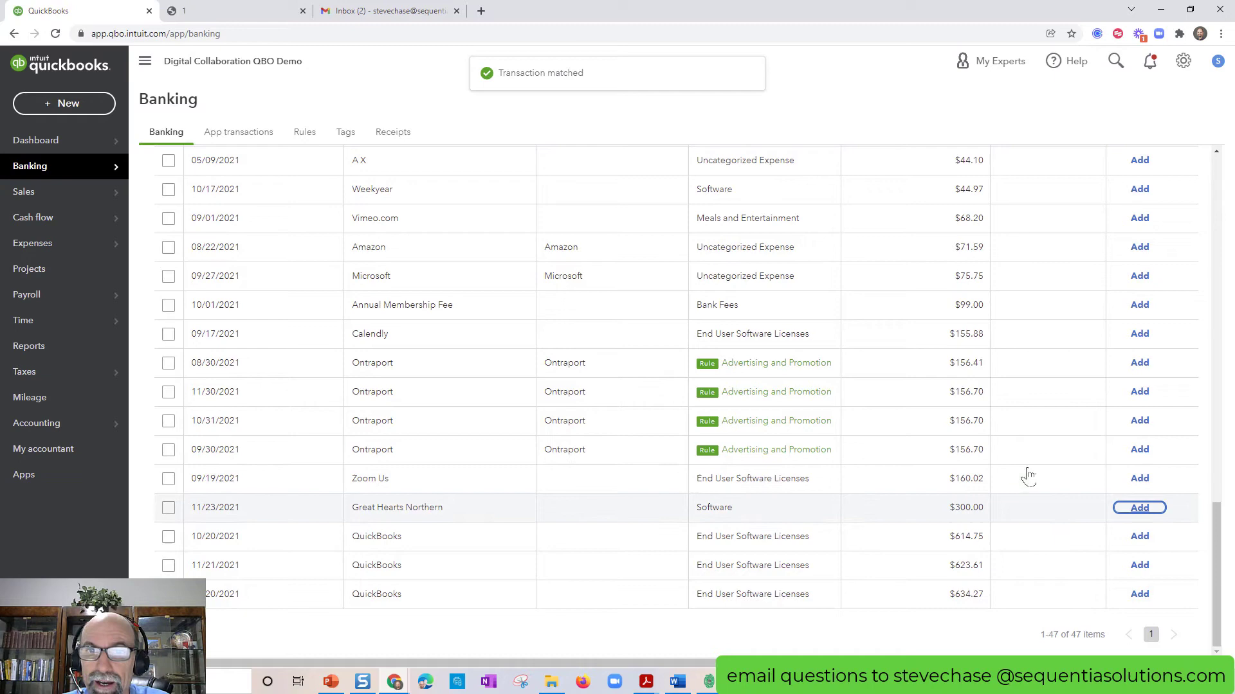
click(1137, 365)
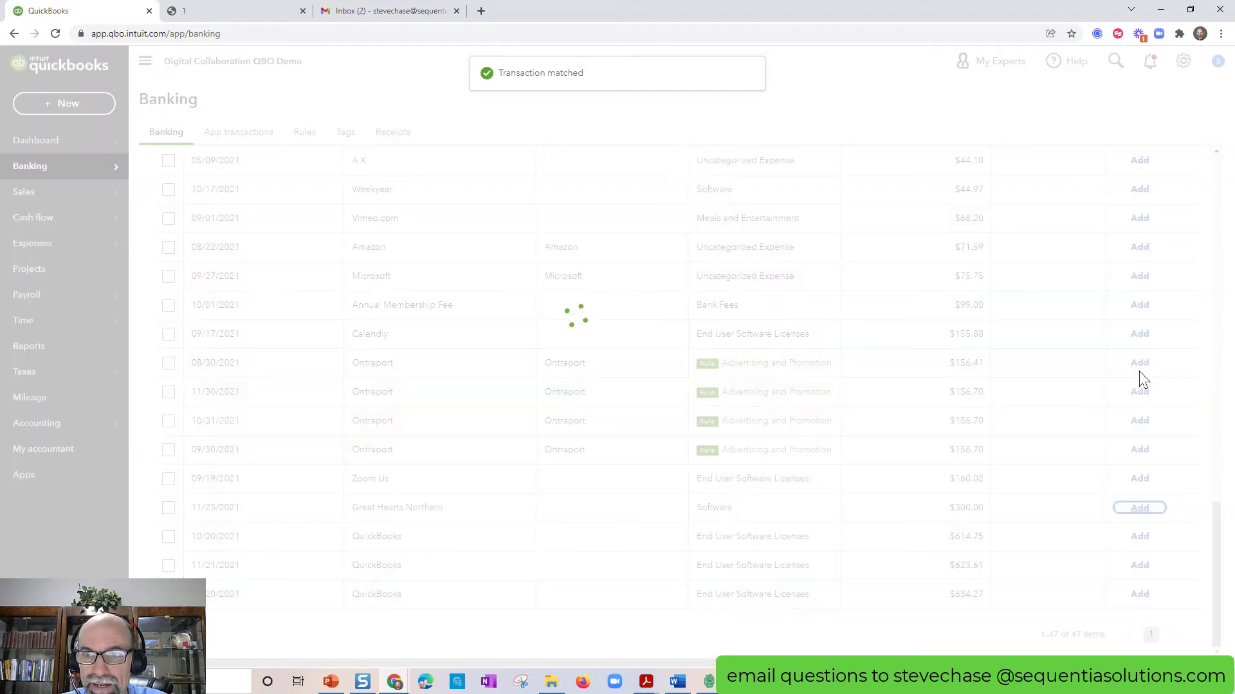
click(1140, 392)
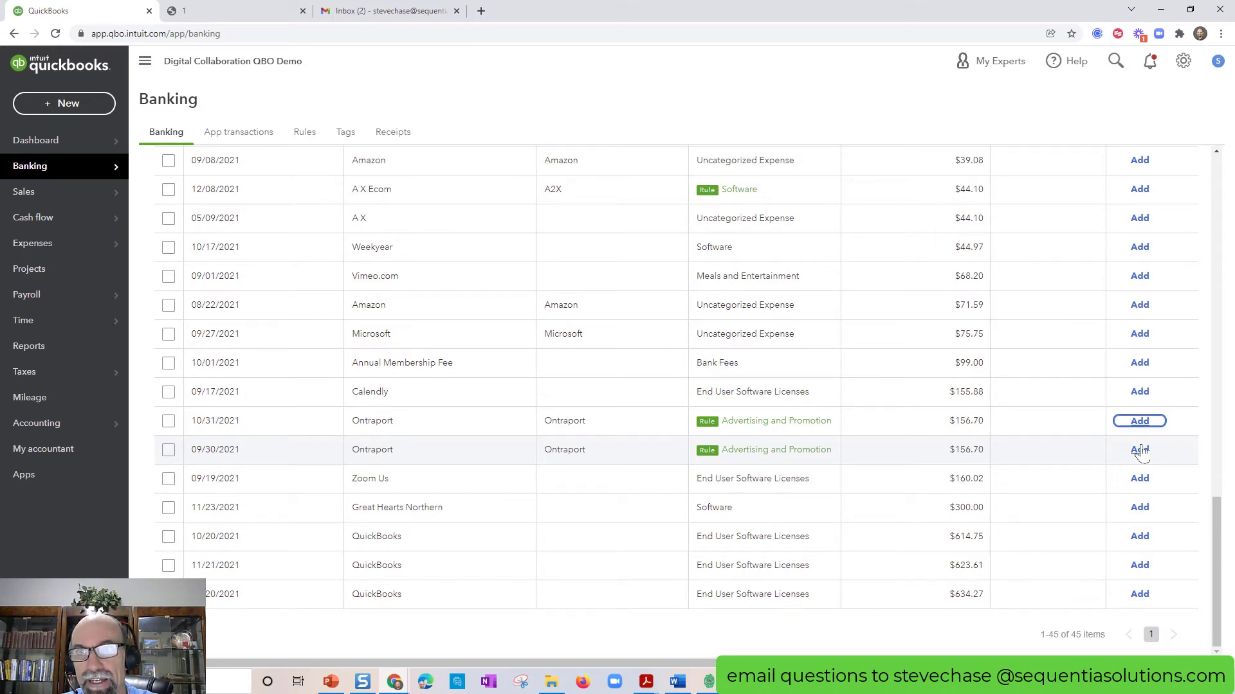
click(1115, 62)
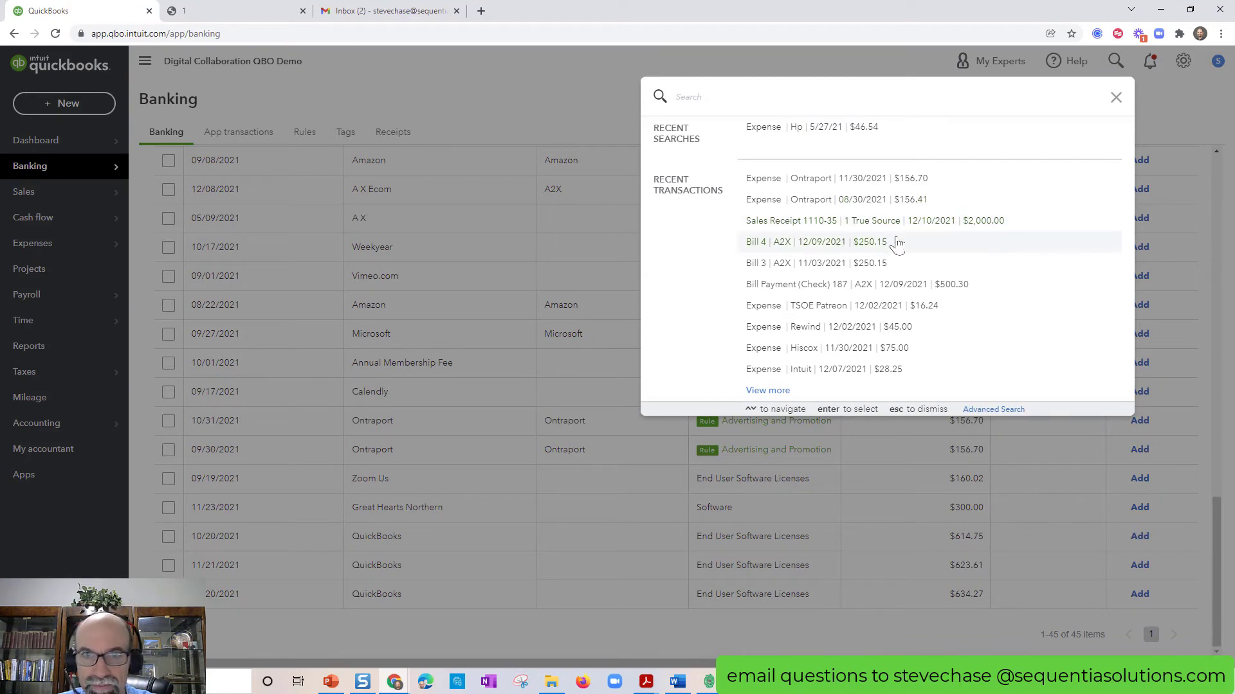
click(890, 201)
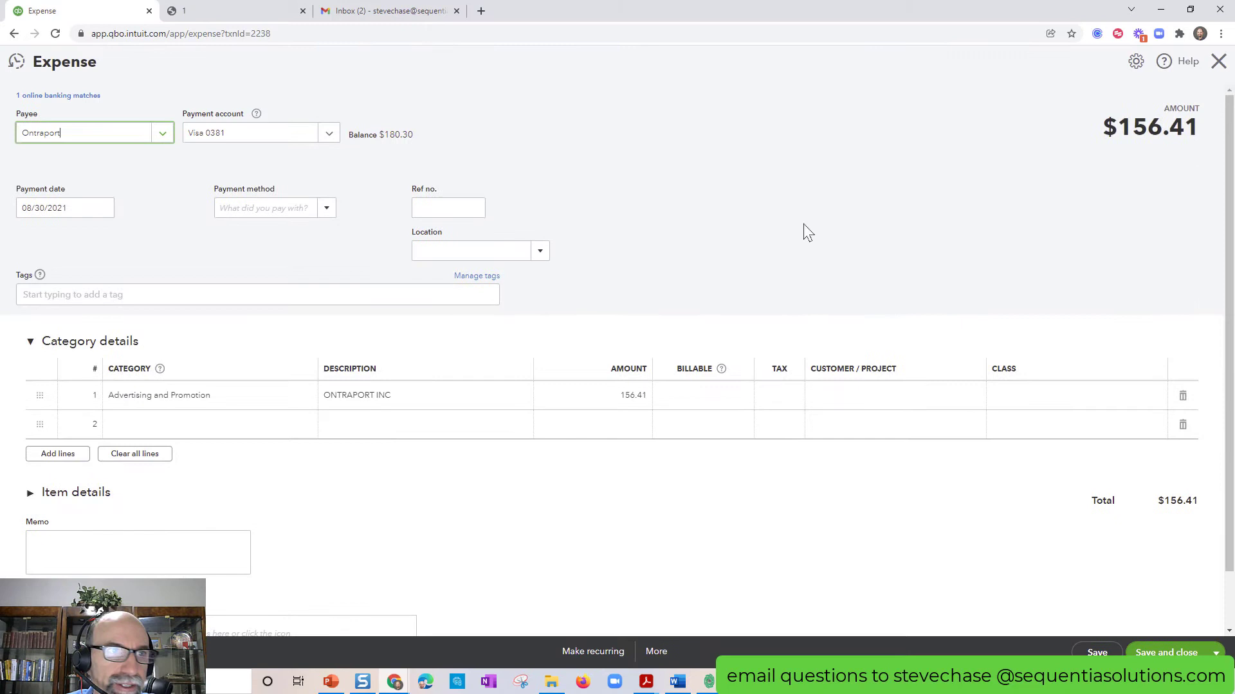
click(82, 98)
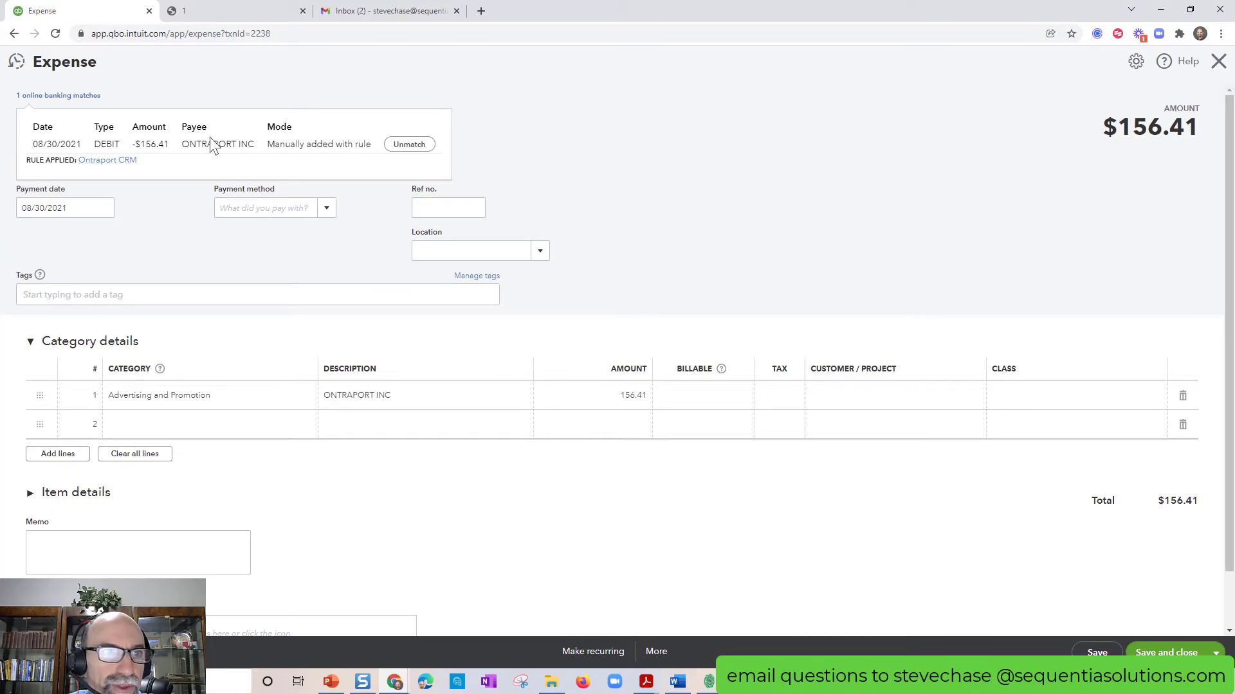
click(1218, 61)
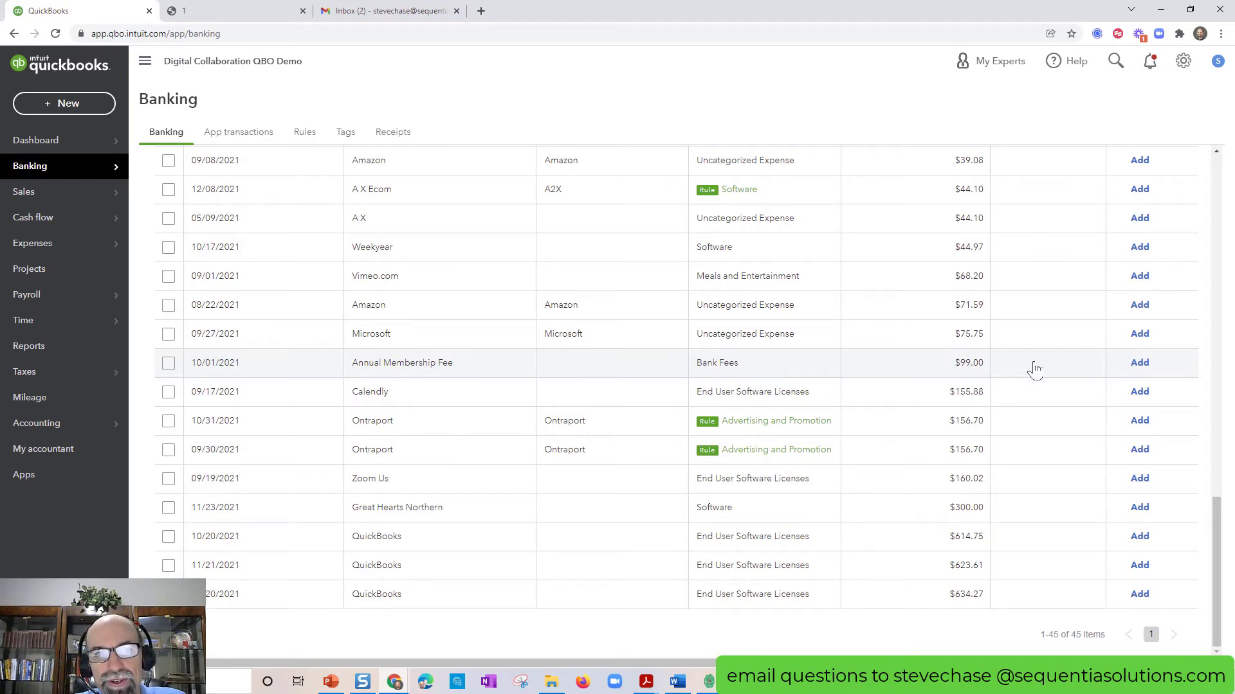
Display the Savings 5555 account's 40 transactions to review and open the gear settings menu
scroll(711, 441, up, 20)
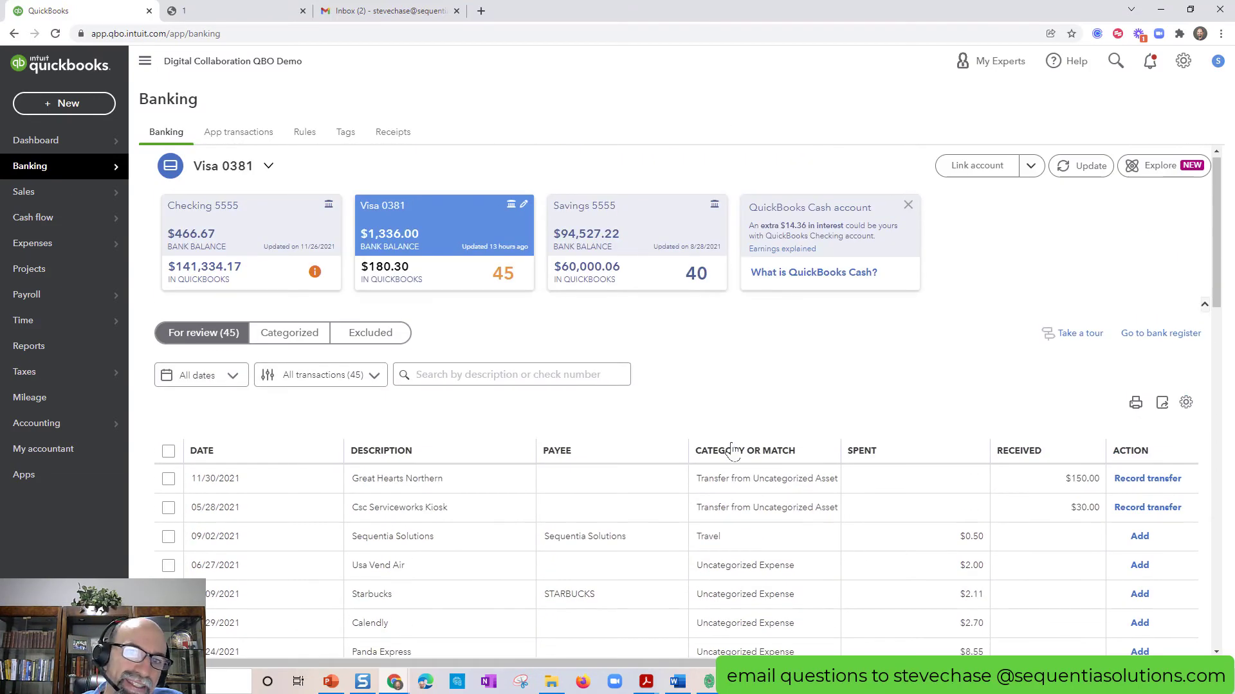
scroll(733, 453, down, 4)
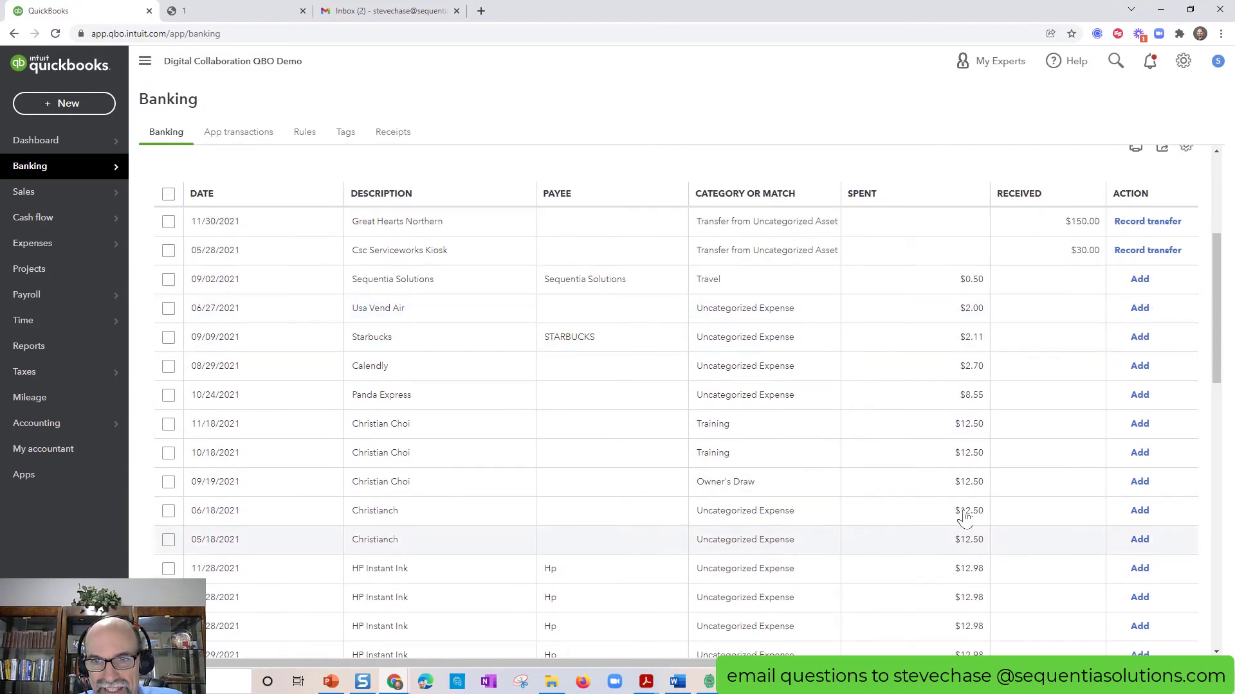
scroll(866, 485, up, 4)
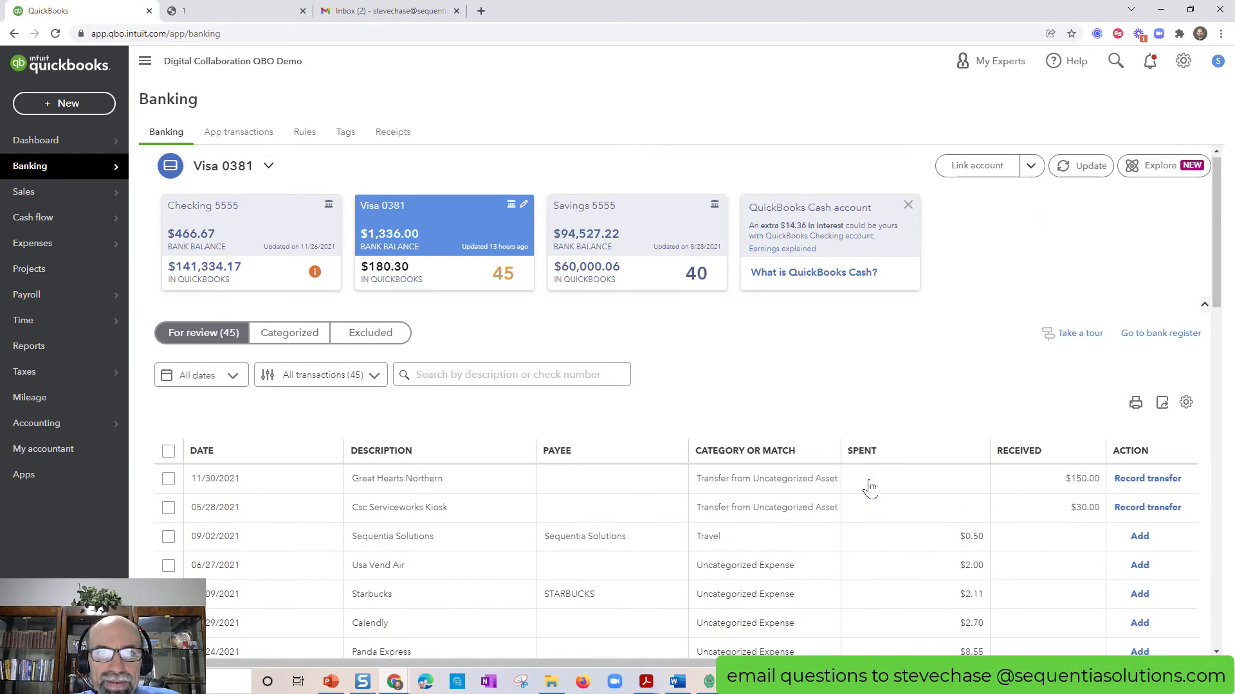
click(600, 237)
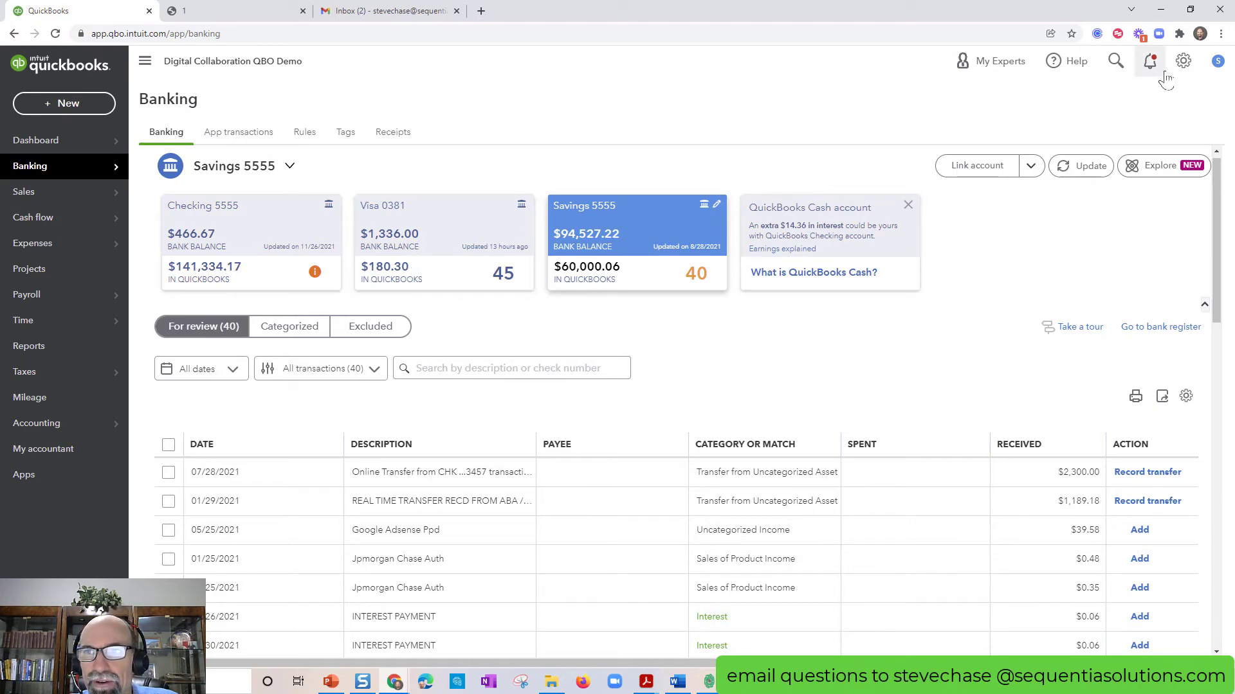
click(1182, 63)
Switch to Business view and list Visa 0381's 45 transactions awaiting review
click(1145, 362)
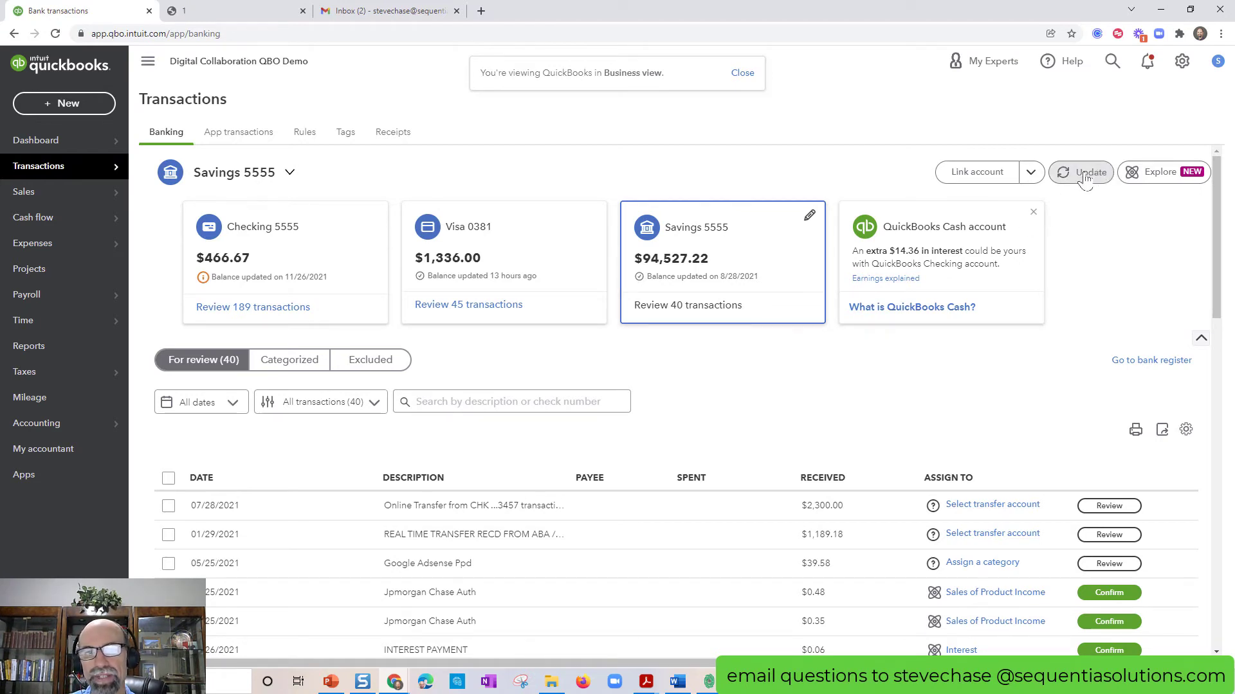
mouse_move(58, 167)
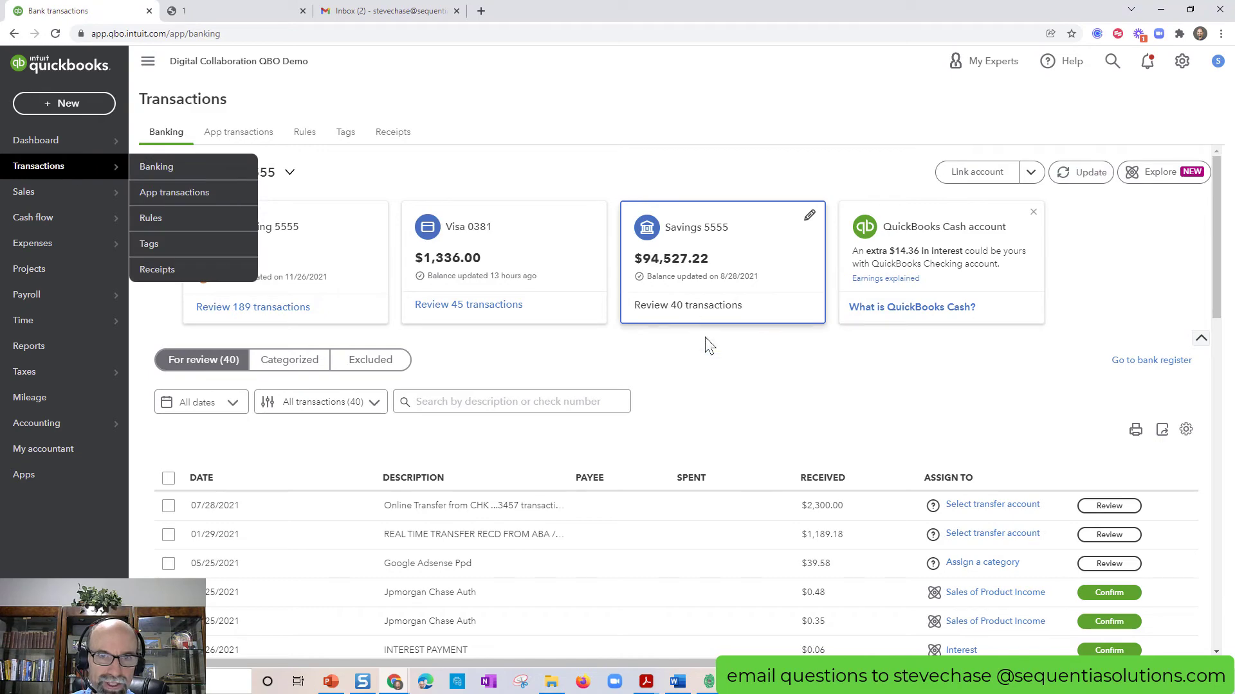
scroll(650, 427, down, 15)
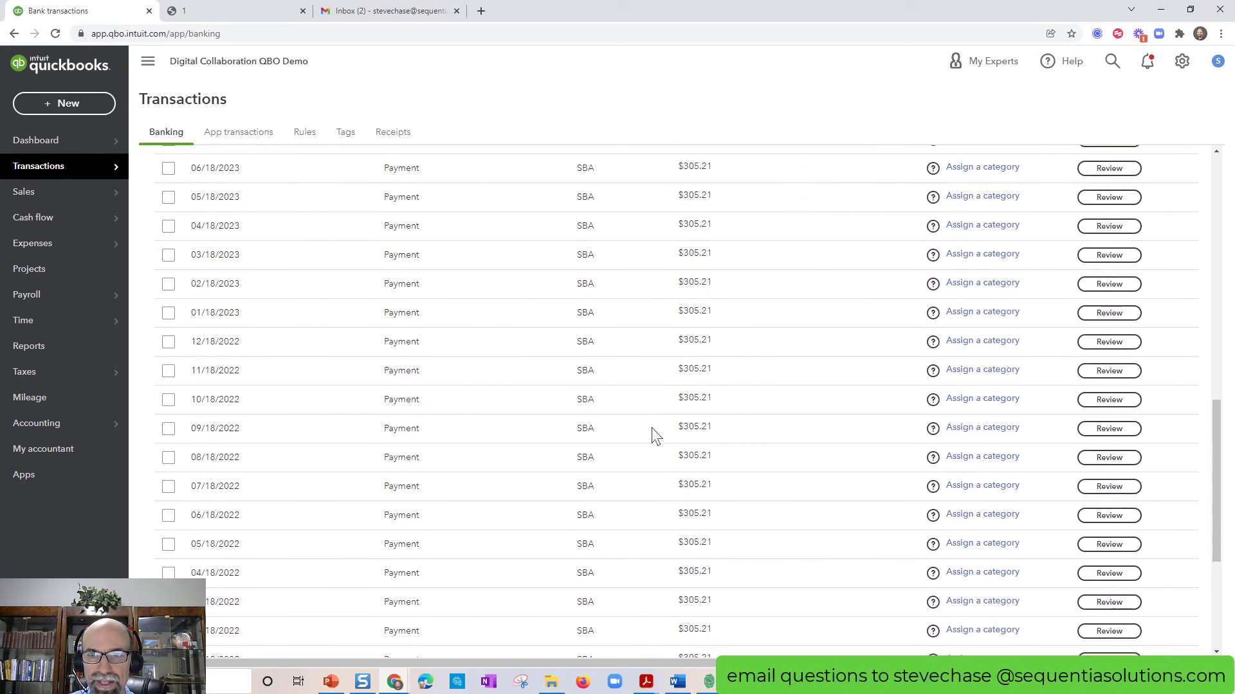
scroll(651, 427, down, 4)
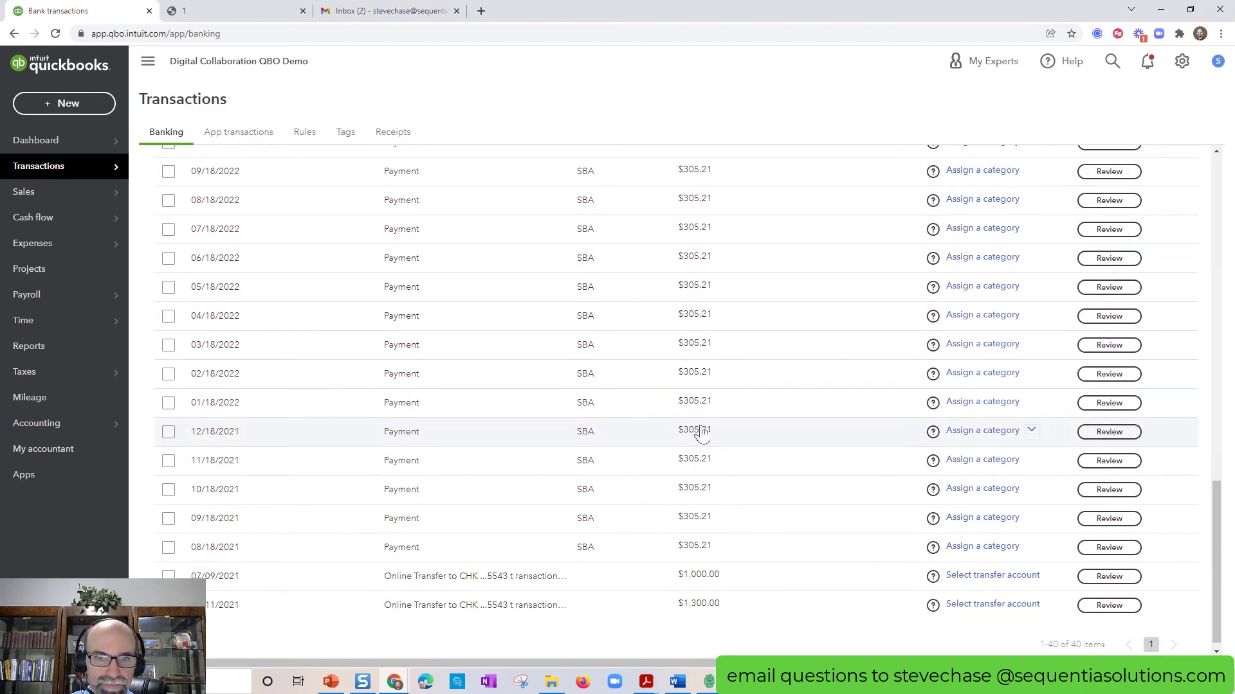
scroll(701, 434, up, 8)
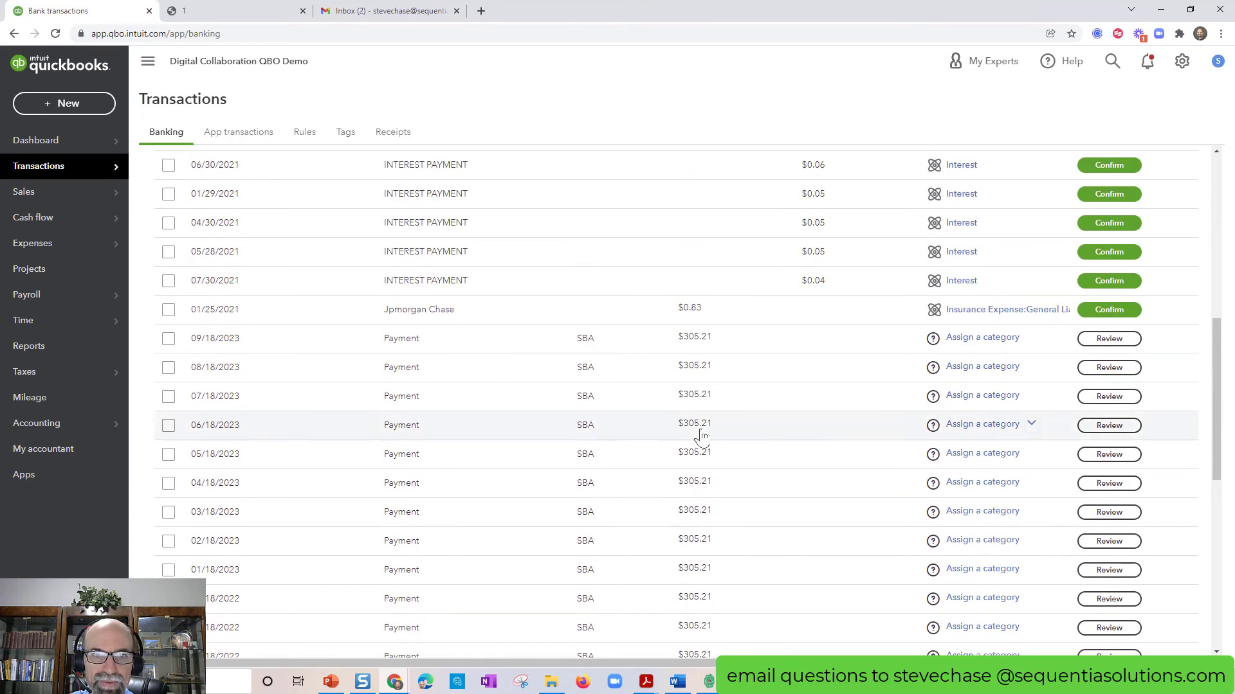
scroll(701, 436, up, 10)
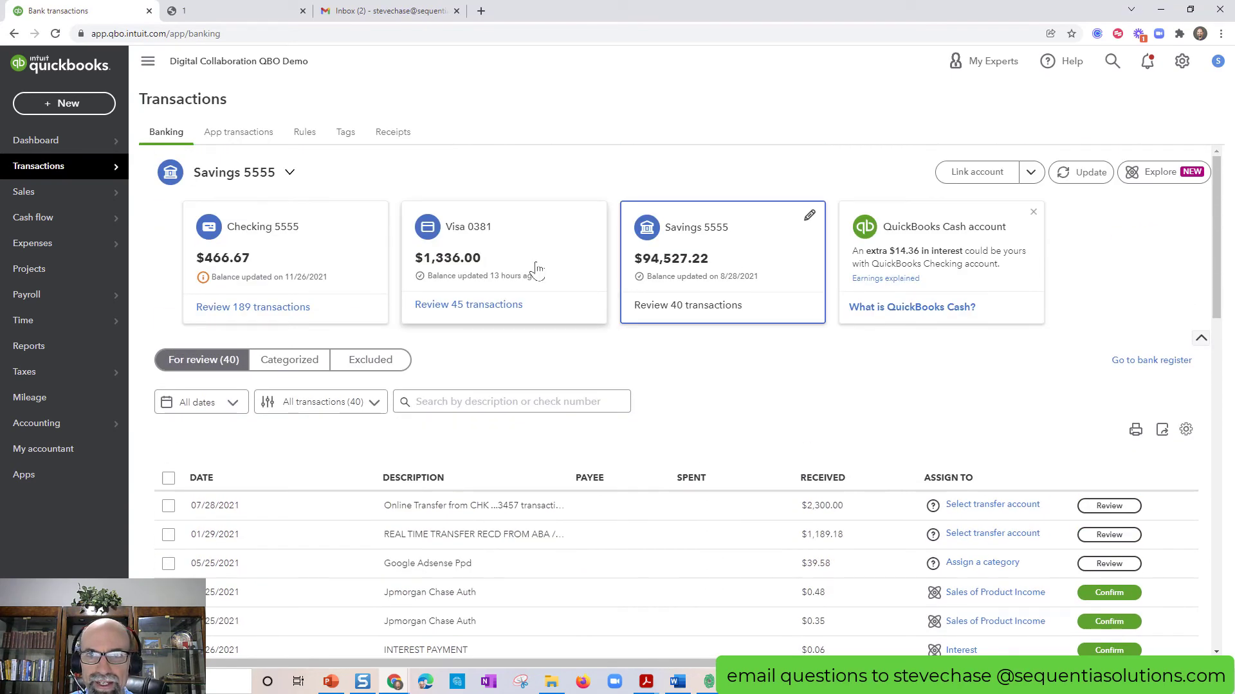
click(537, 269)
scroll(611, 388, down, 8)
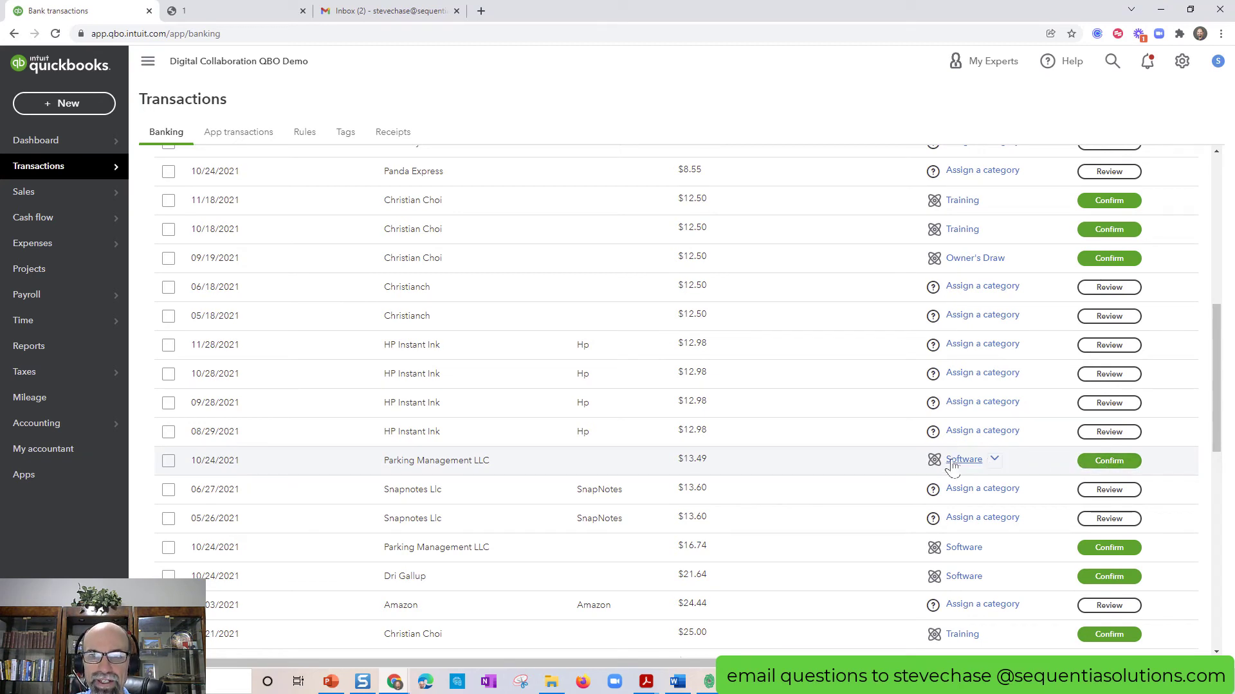
Recategorize the 10/24/2021 Parking Management $13.49 charge from Software to Travel
click(596, 470)
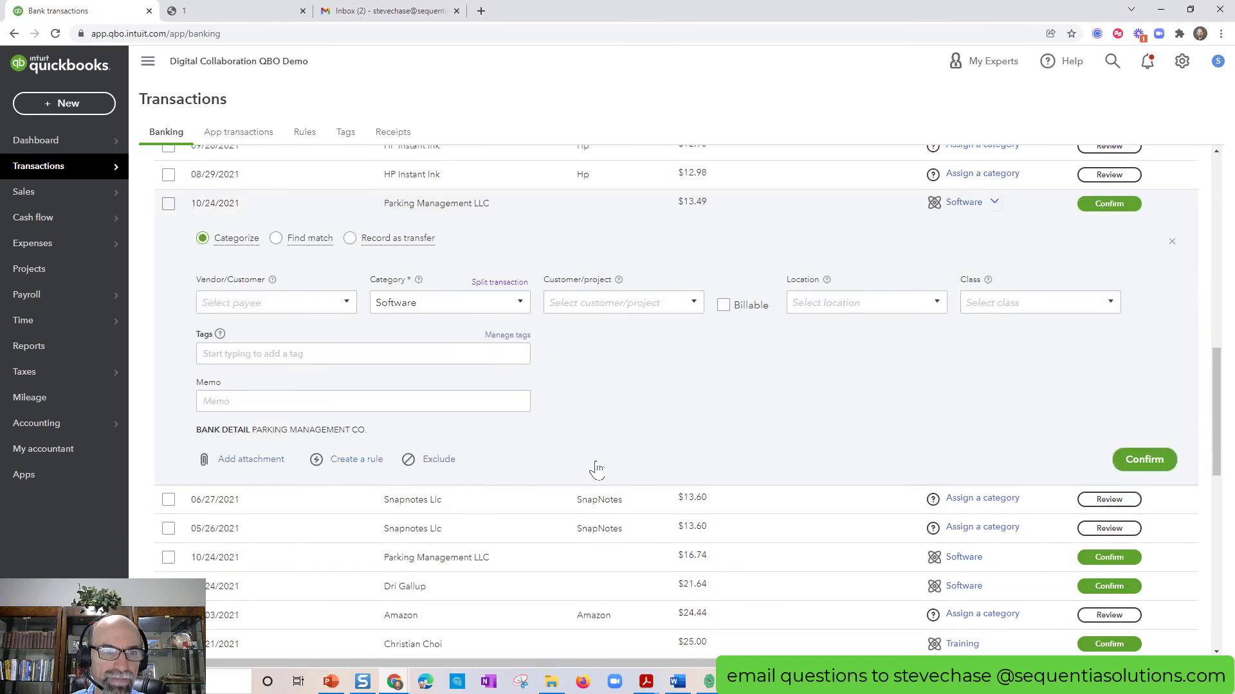
drag(253, 430, 353, 432)
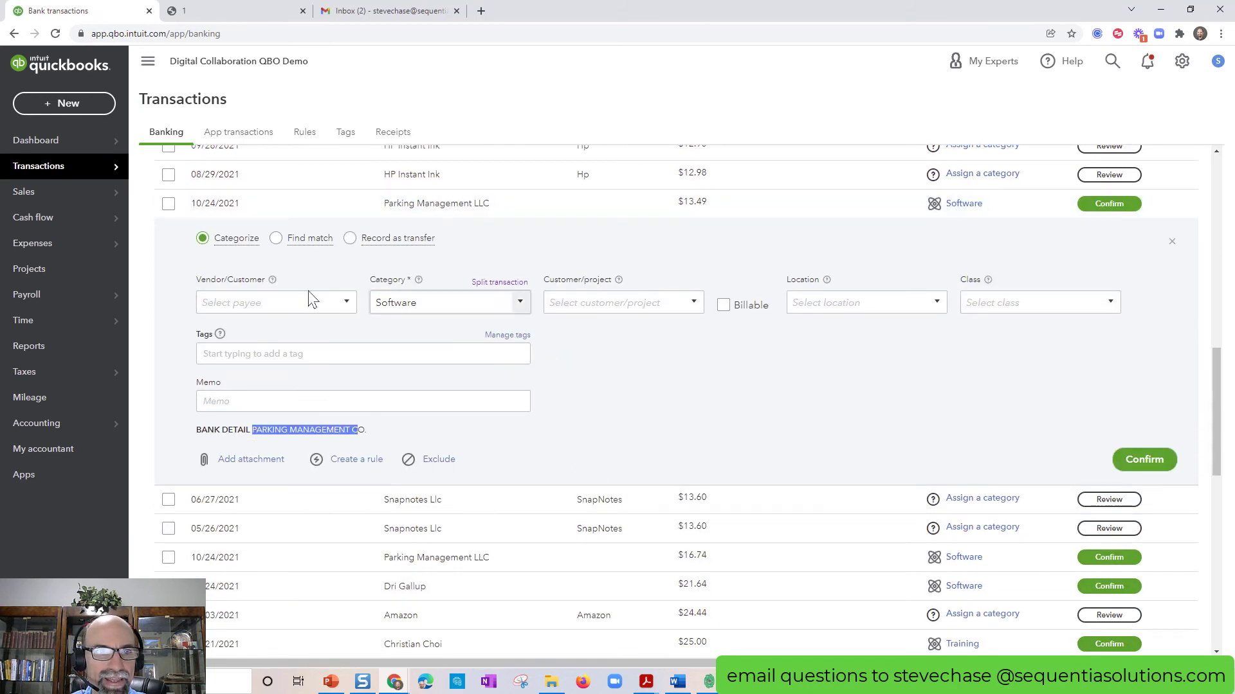
click(419, 302)
text(t)
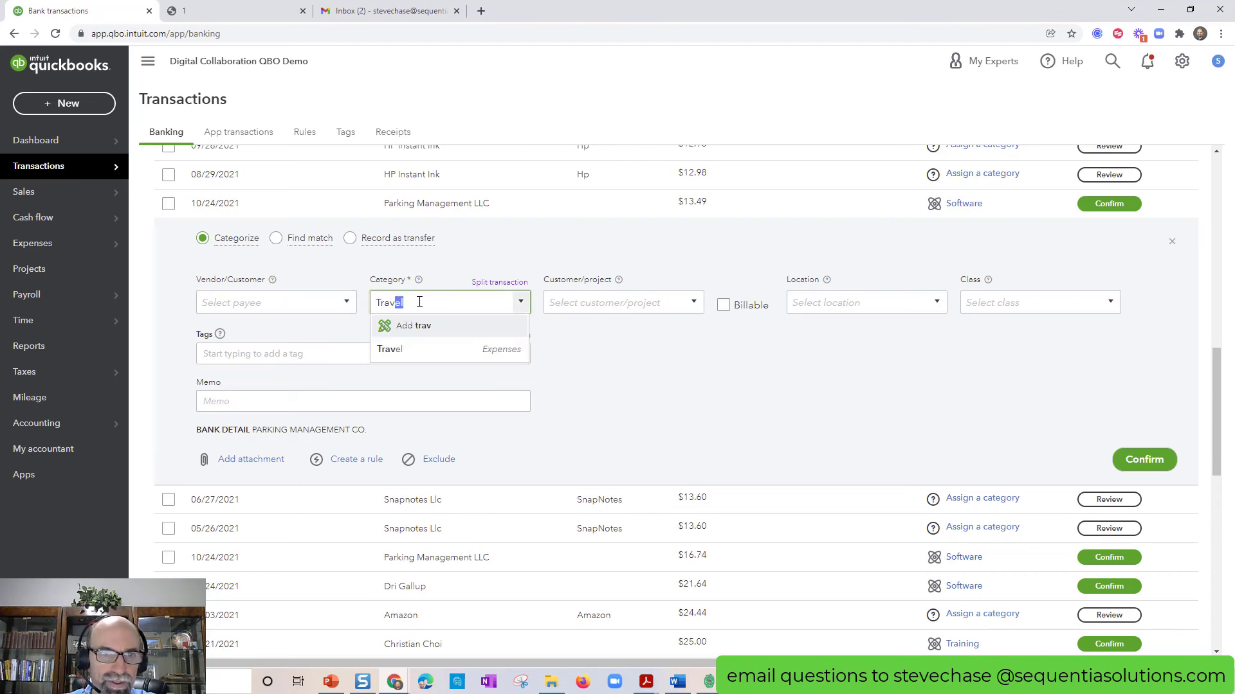
click(427, 349)
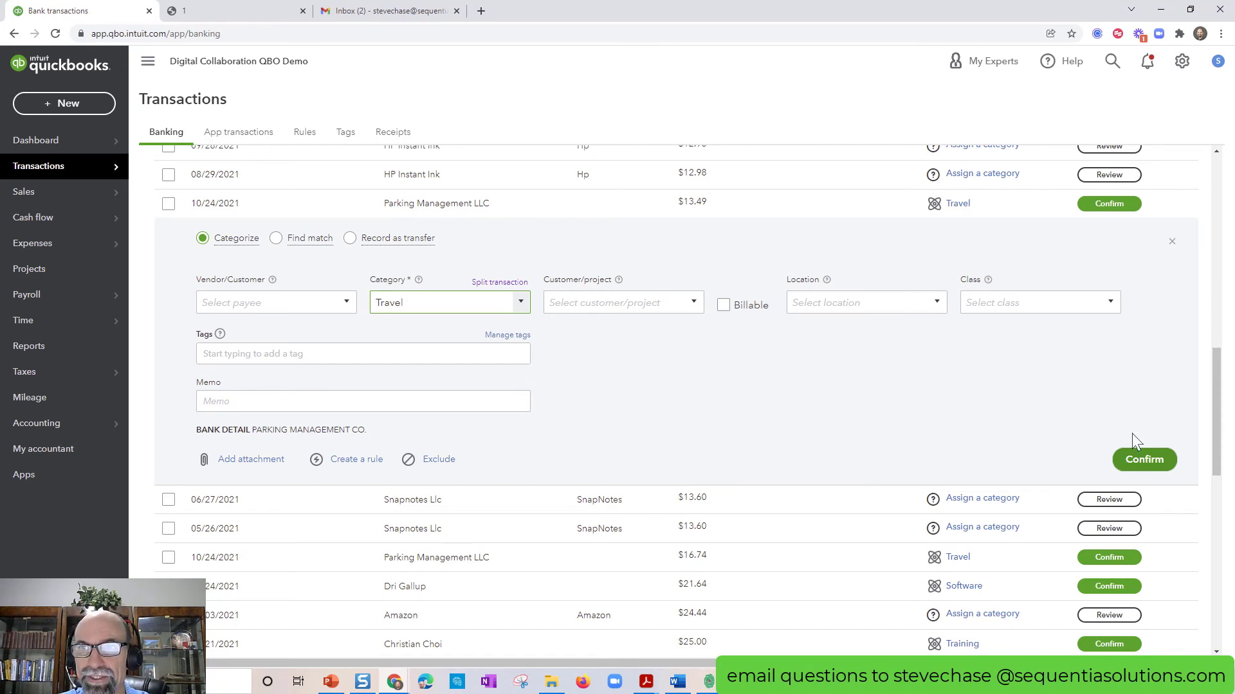
click(1182, 61)
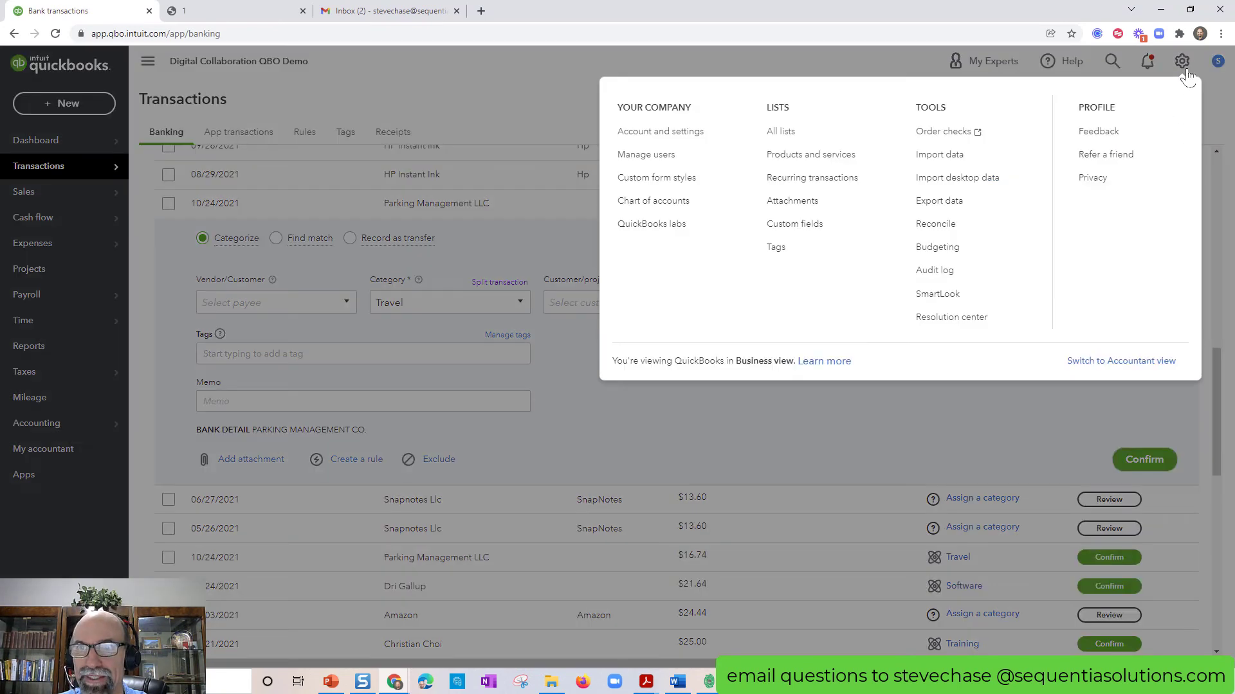
Return to Accountant view and expand the 10/28/2021 HP Instant Ink transaction
click(1135, 367)
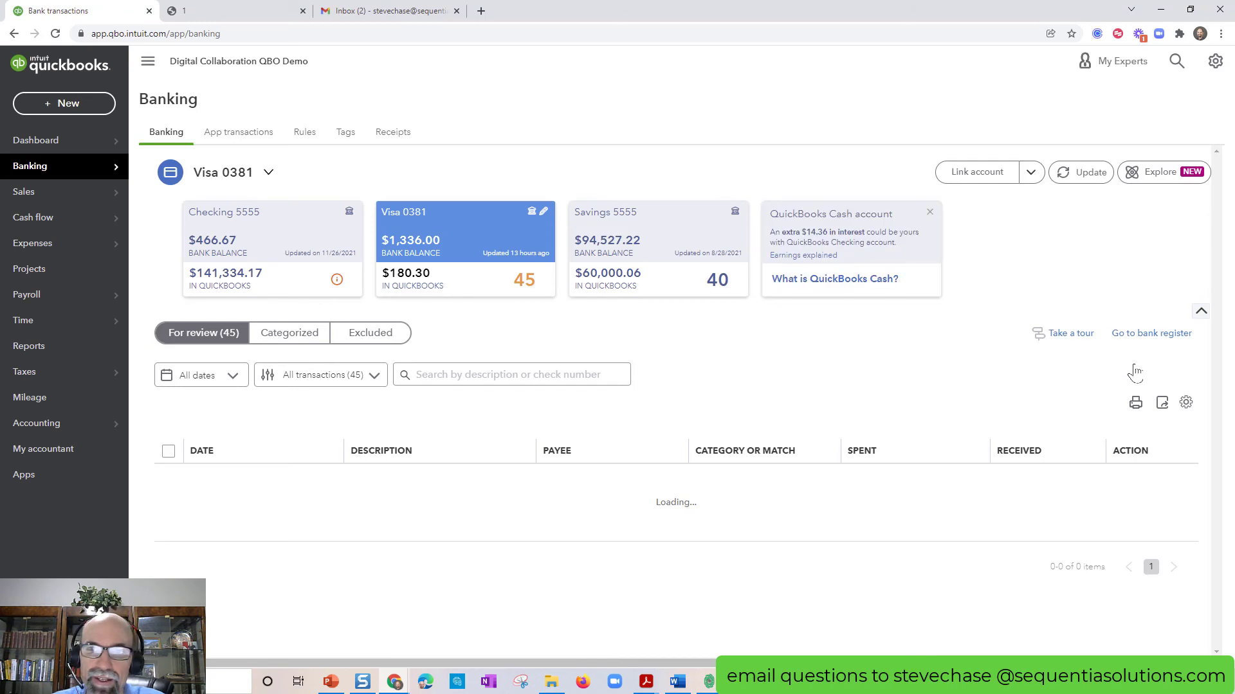
scroll(905, 472, down, 3)
scroll(906, 472, down, 3)
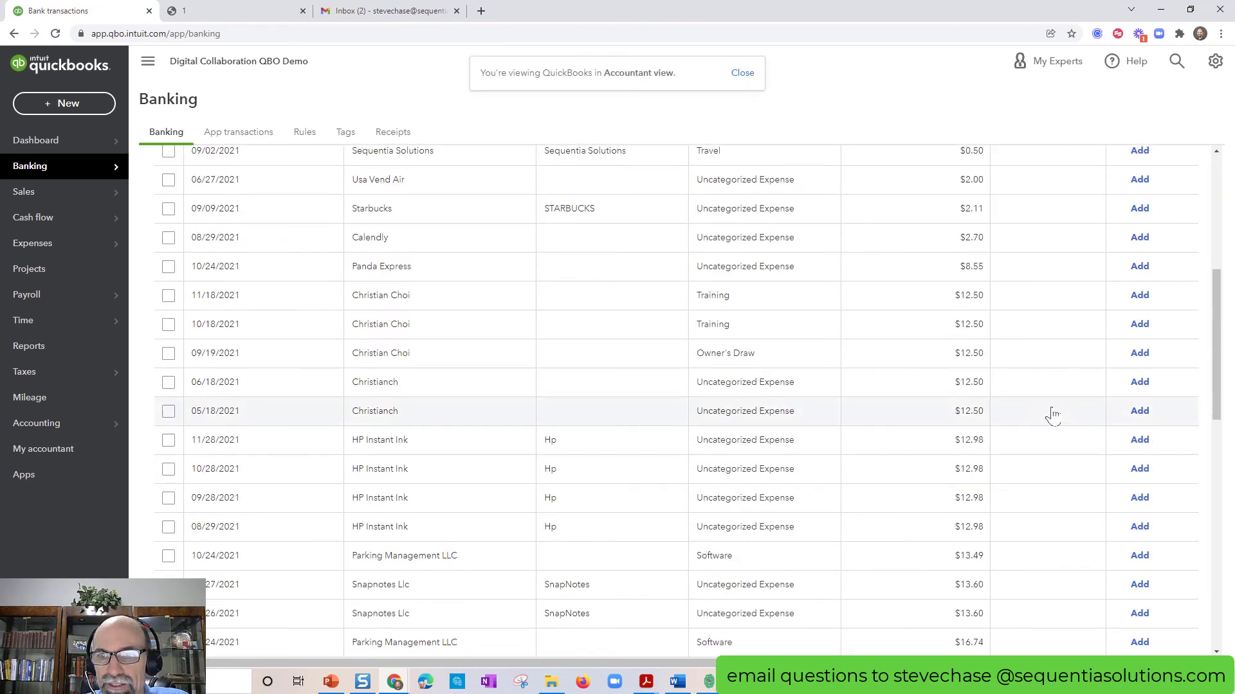
scroll(744, 353, down, 2)
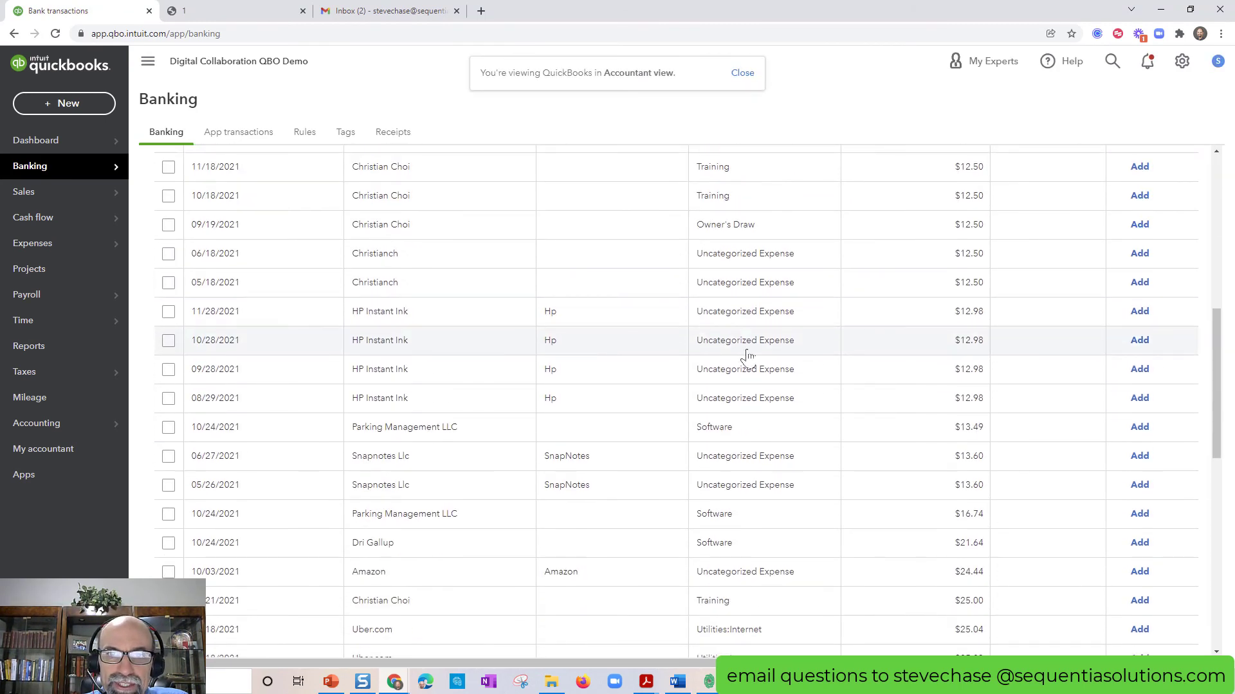
click(744, 353)
Categorize the 10/28/2021 HP Instant Ink charge as Office Supplies and add it
click(477, 310)
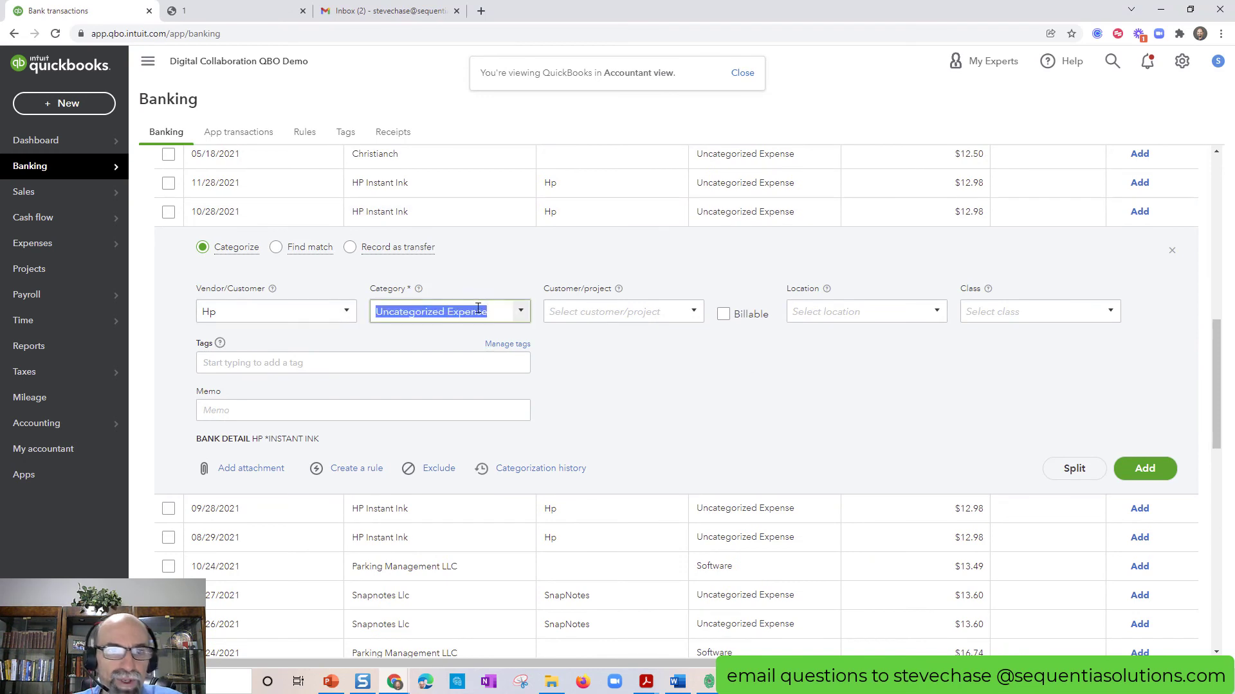
text(off)
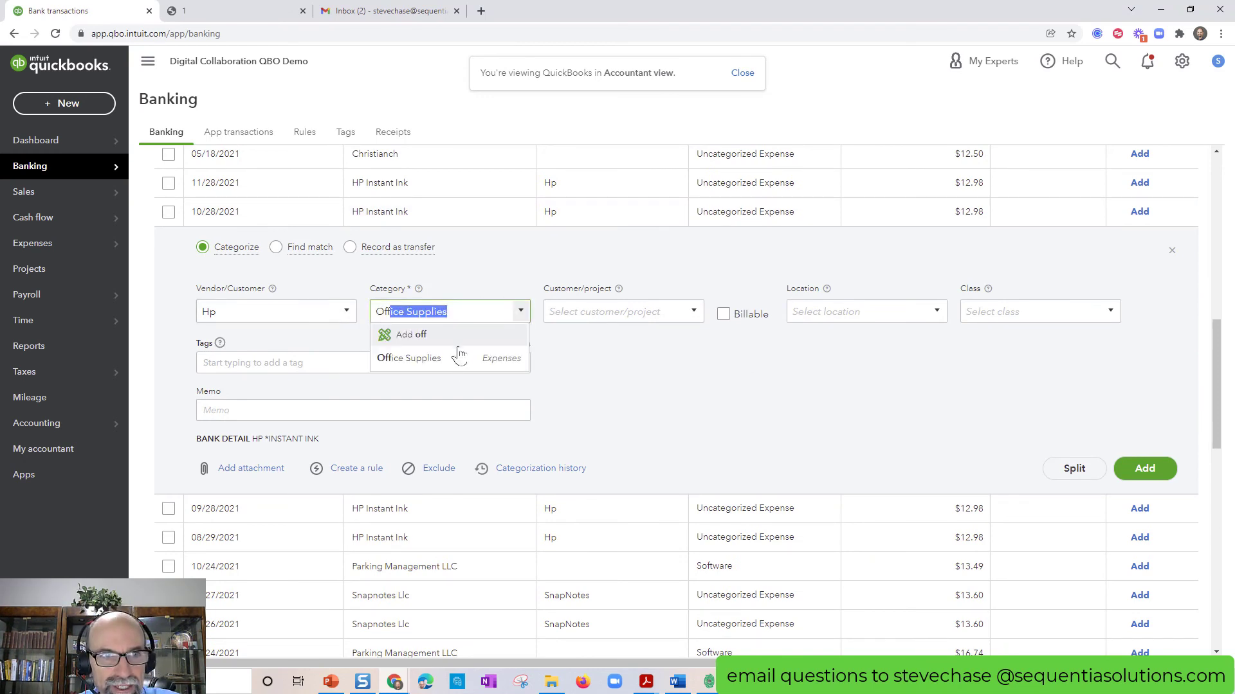
click(457, 353)
click(1147, 476)
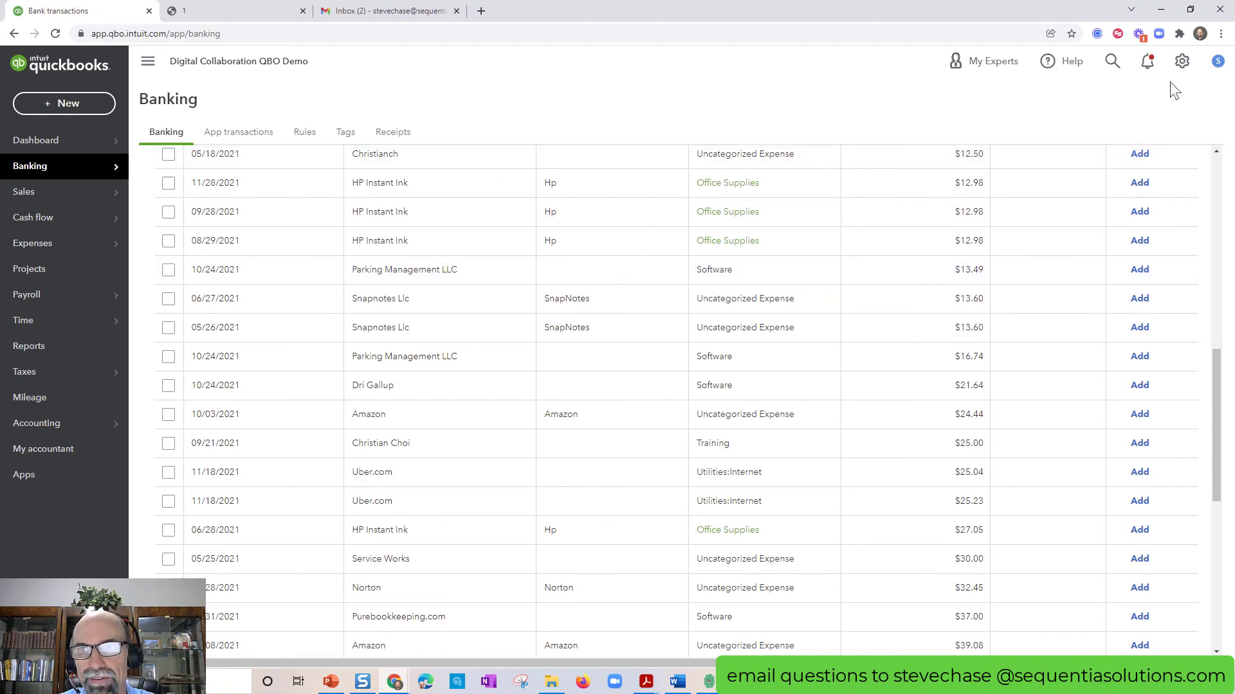
click(1181, 62)
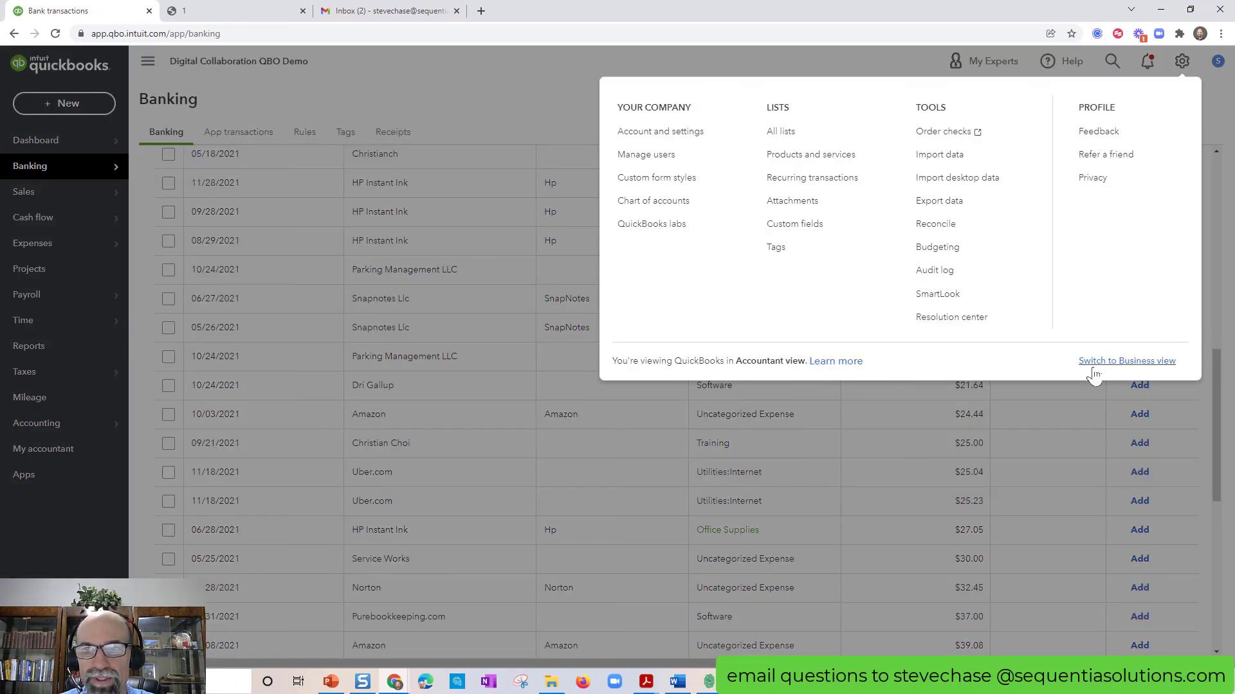